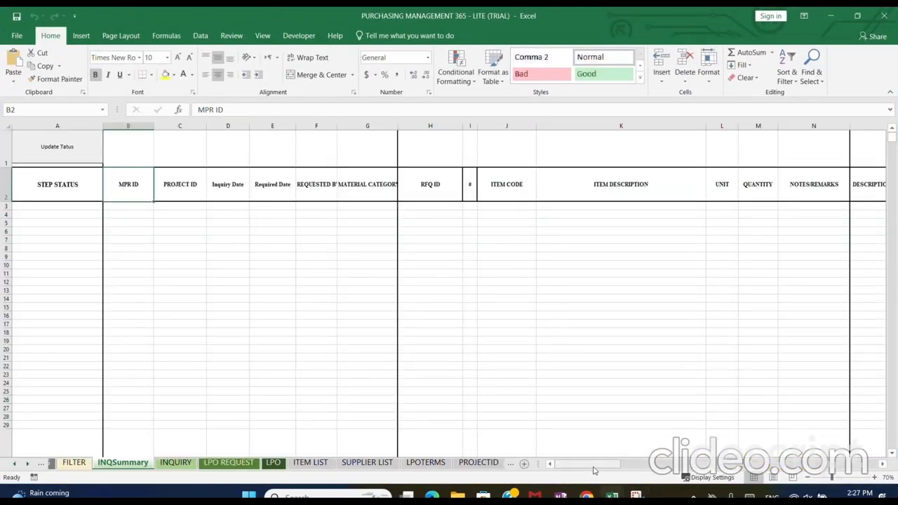
Look over the blank INQUIRY, LPO REQUEST and LPO form sheets
drag(587, 464, 522, 437)
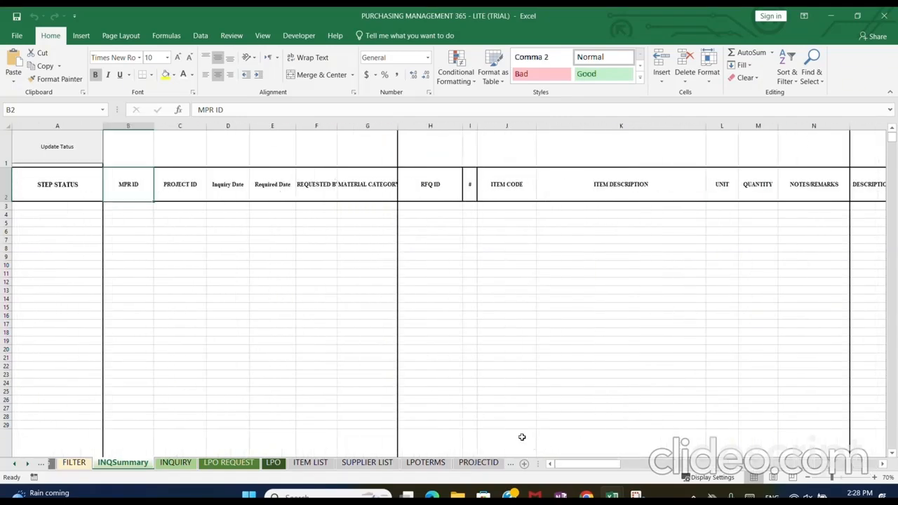
click(171, 464)
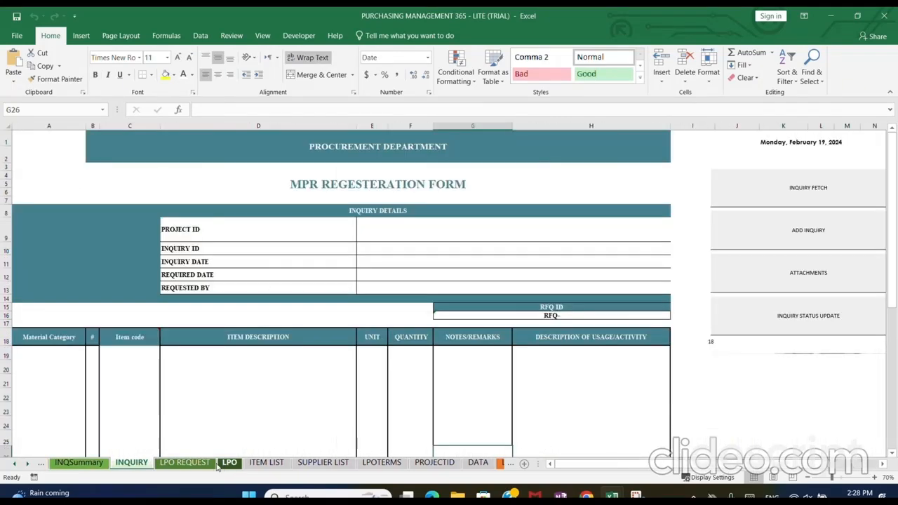
click(191, 464)
click(230, 464)
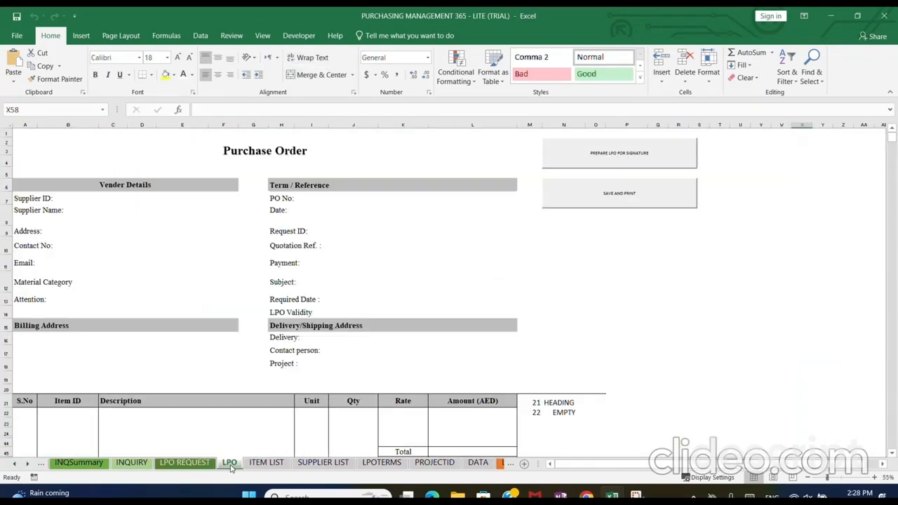
Examine the company abbreviation, name and contact columns on the DATA sheet
click(478, 464)
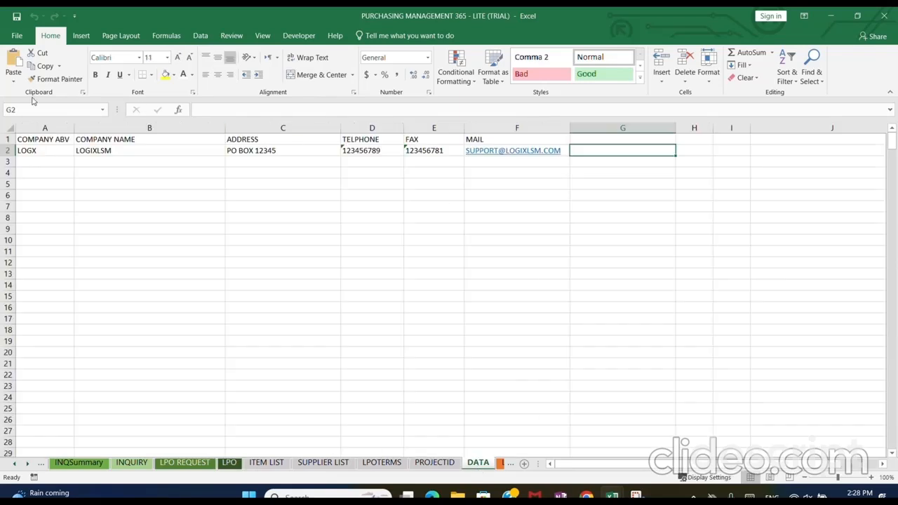
drag(58, 139, 55, 151)
drag(139, 137, 146, 150)
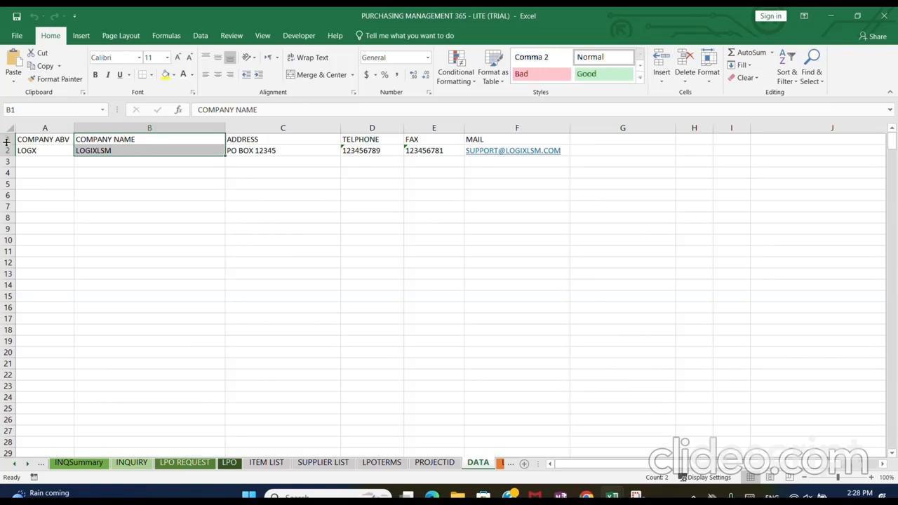
drag(8, 140, 16, 371)
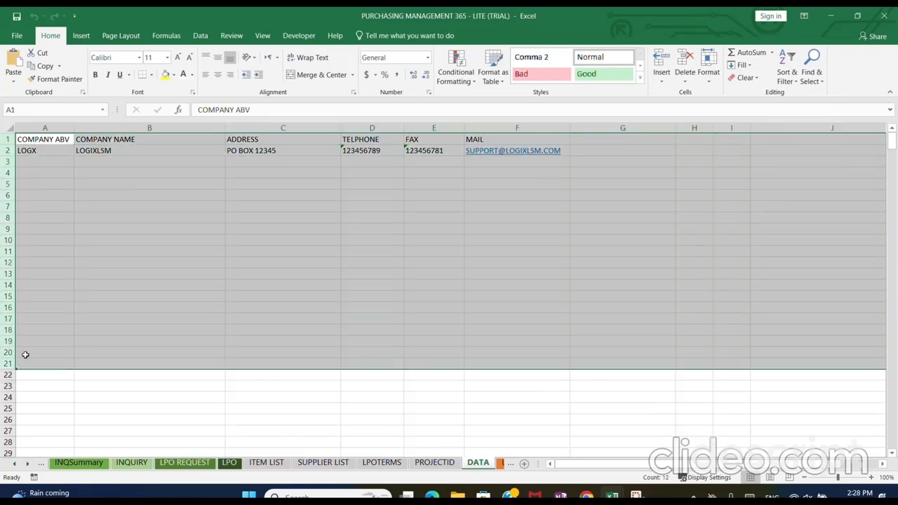
click(78, 185)
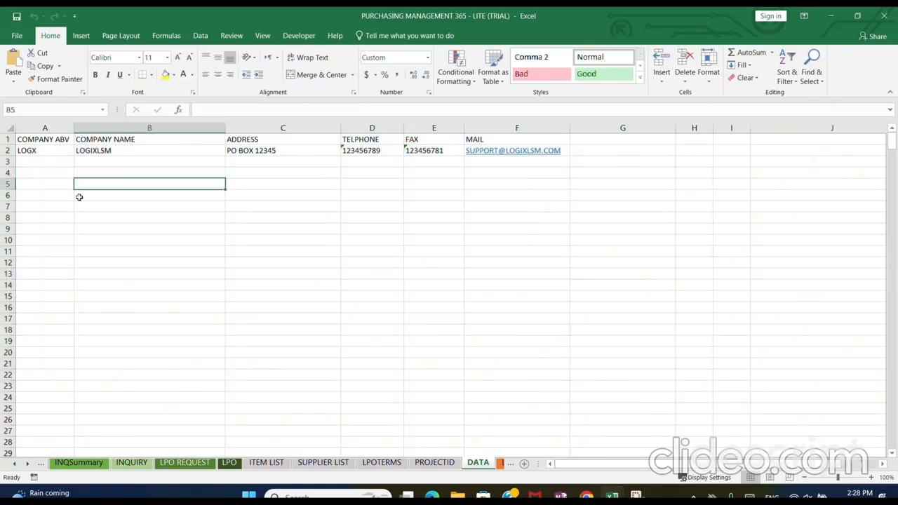
Review the project list on the PROJECTID sheet and the purchase, subcontractor and rental terms on the LPOTERMS sheet
click(430, 464)
drag(9, 138, 26, 342)
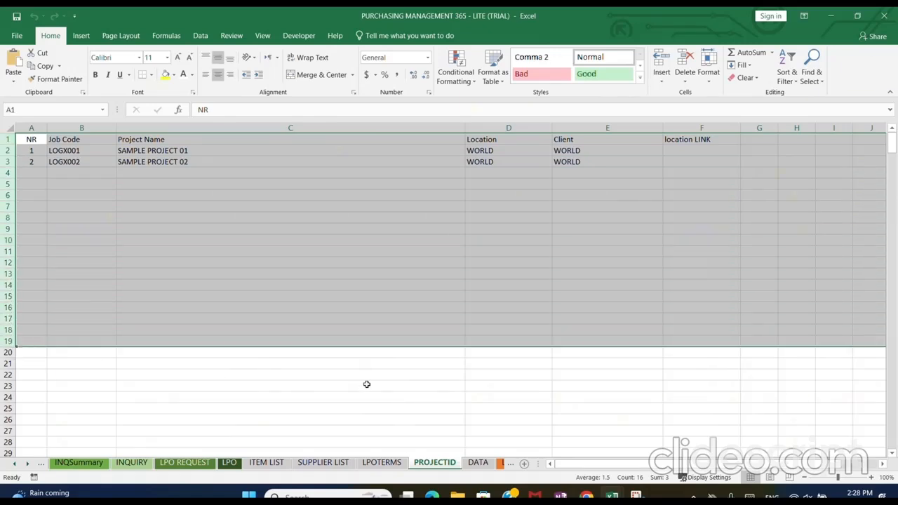
click(383, 462)
drag(7, 139, 9, 395)
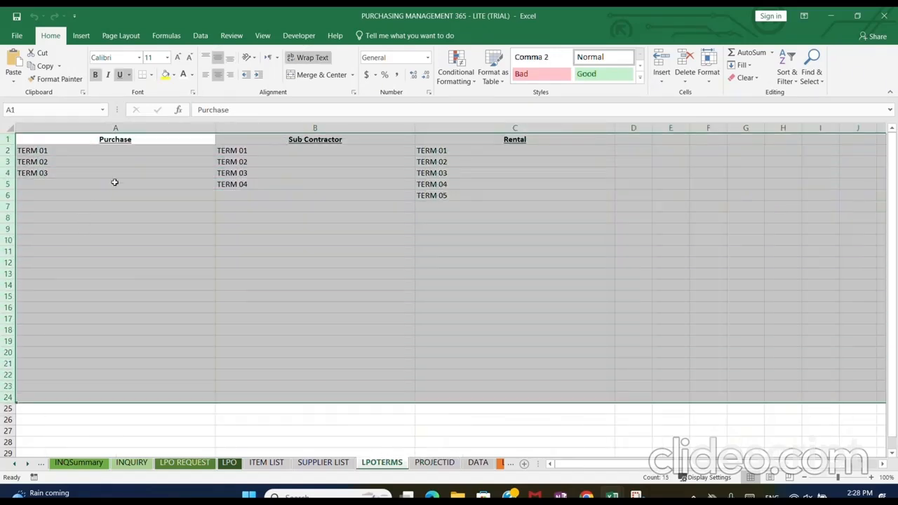
drag(100, 121, 844, 127)
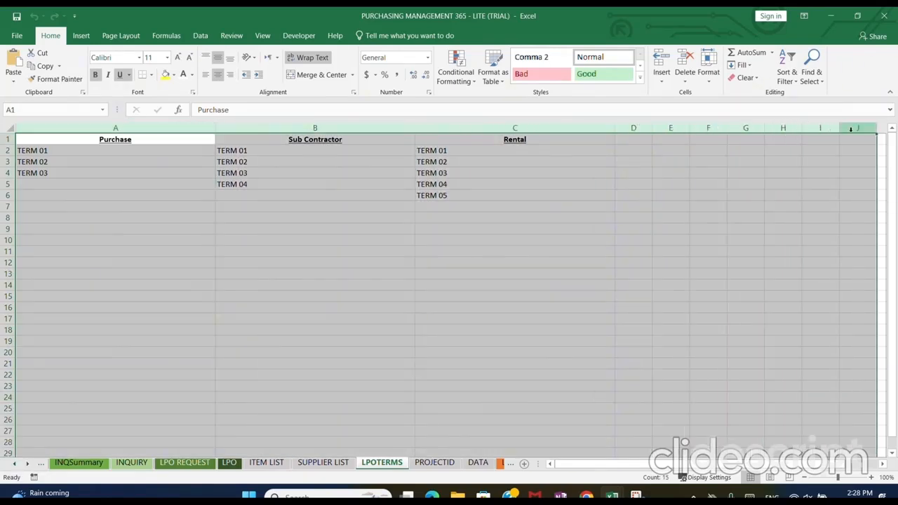
click(641, 141)
drag(636, 150, 634, 284)
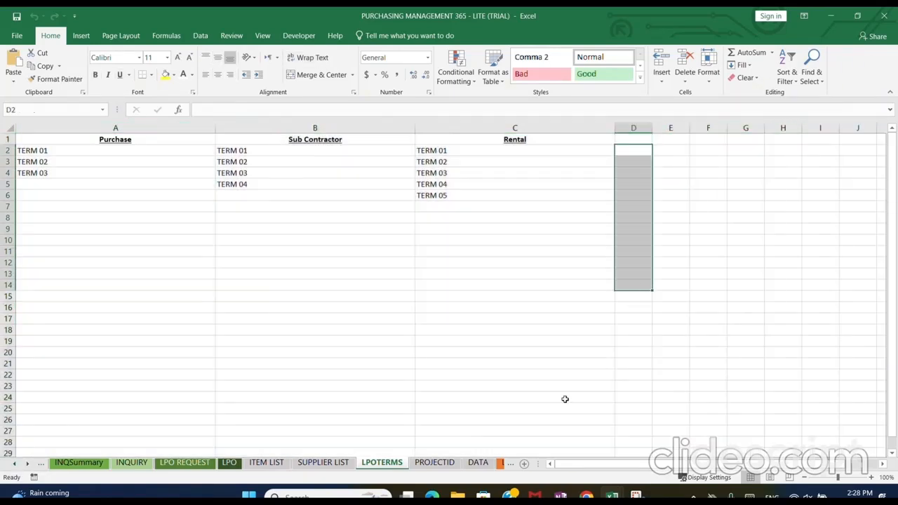
Examine the SUPPLIER LIST sheet's columns from join date and supplier ID through payment term
click(325, 465)
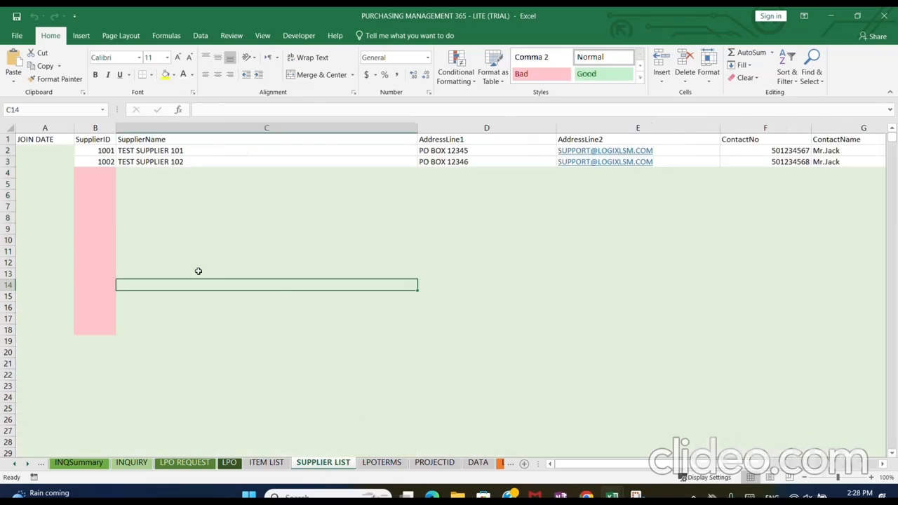
click(42, 127)
click(94, 127)
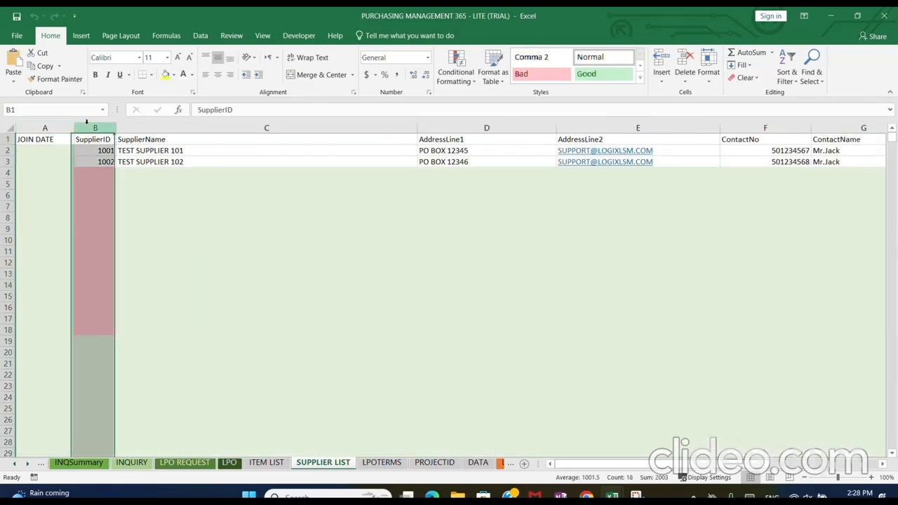
drag(386, 196, 750, 205)
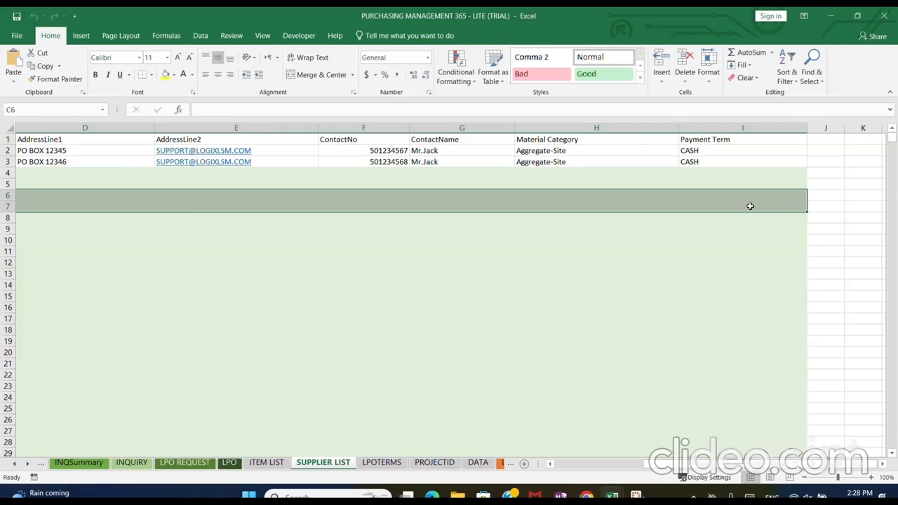
drag(723, 463, 583, 467)
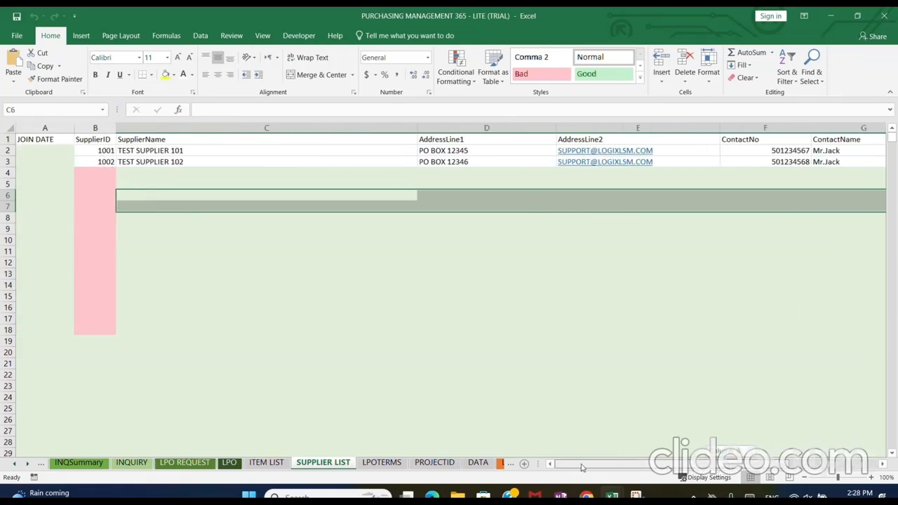
Narrow the SupplierName, AddressLine2, AddressLine1 and Material Category columns so the whole supplier table fits in view
drag(417, 127, 273, 126)
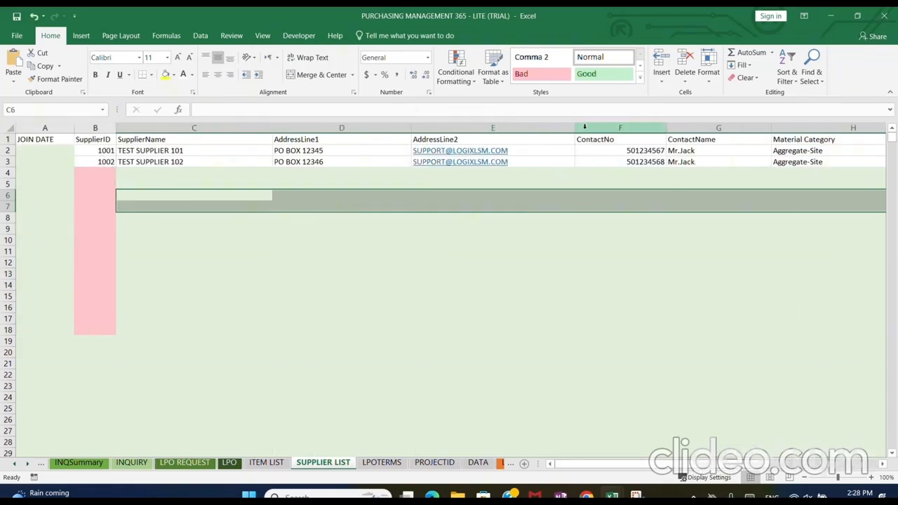
drag(575, 128, 533, 127)
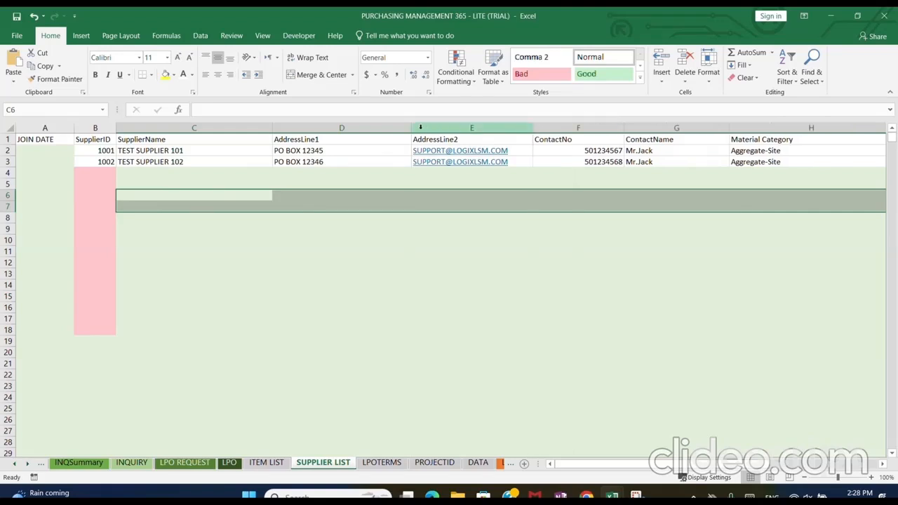
drag(412, 127, 357, 127)
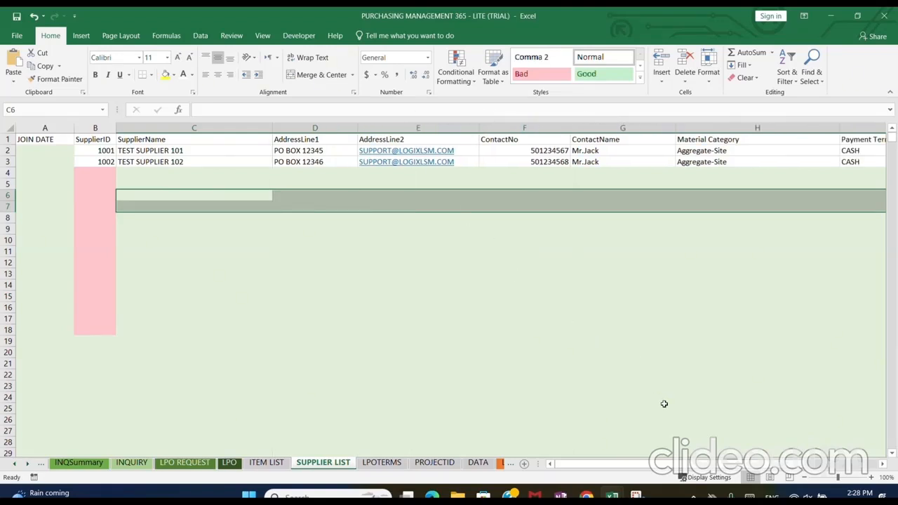
drag(839, 127, 753, 125)
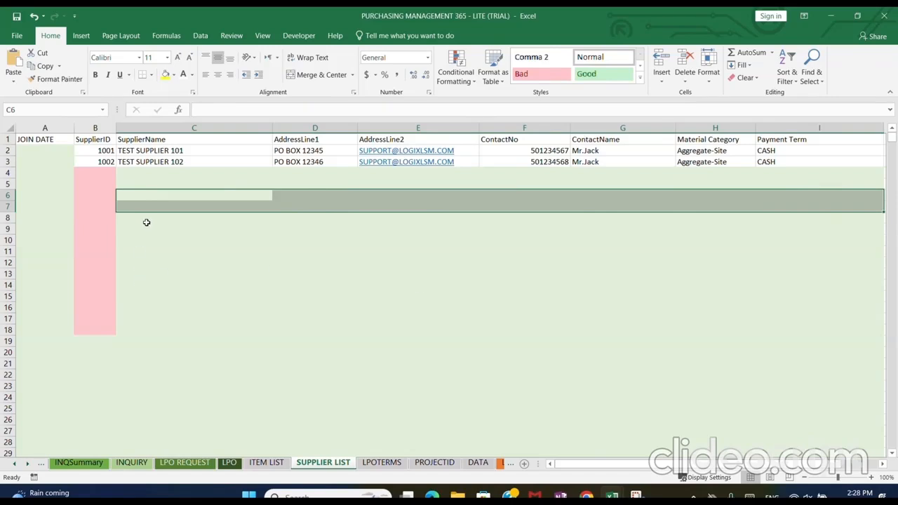
Extend the supplier name series one row down from TEST SUPPLIER 102 to add TEST SUPPLIER 103 in row 4
click(217, 170)
click(265, 162)
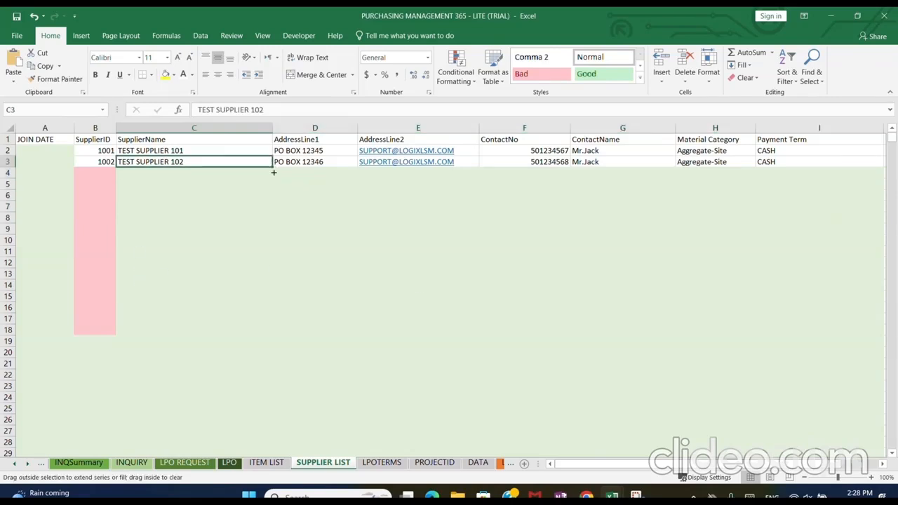
drag(274, 172, 274, 180)
click(100, 174)
click(176, 174)
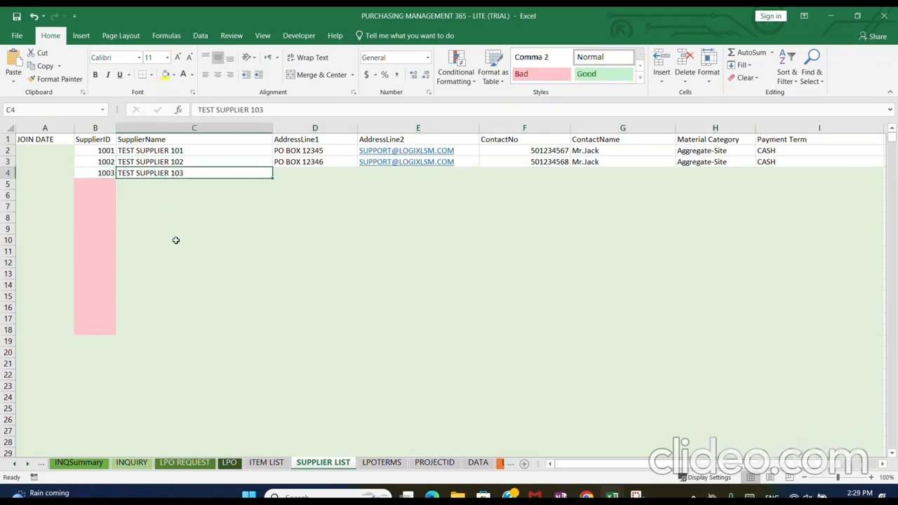
click(176, 241)
Examine the ITEM LIST sheet's category abbreviations and how the AGGS-RB item code relates to its description and category
click(266, 462)
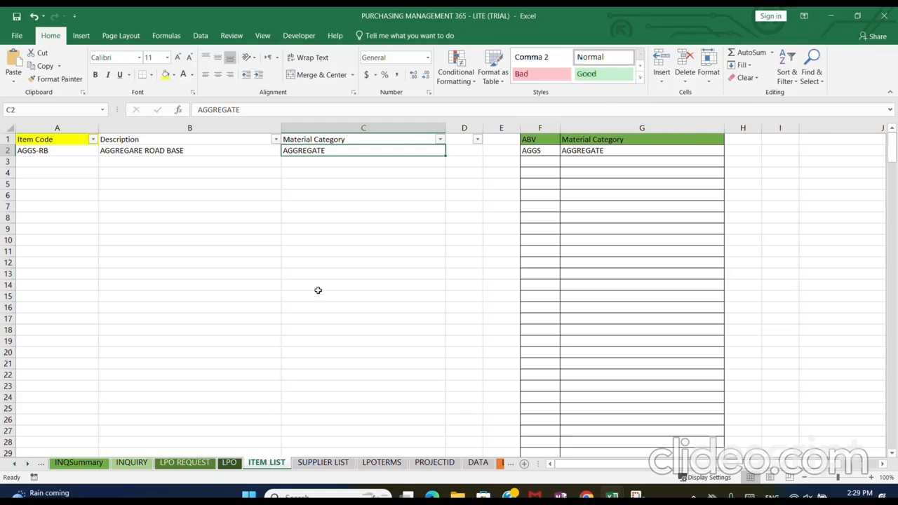
click(531, 123)
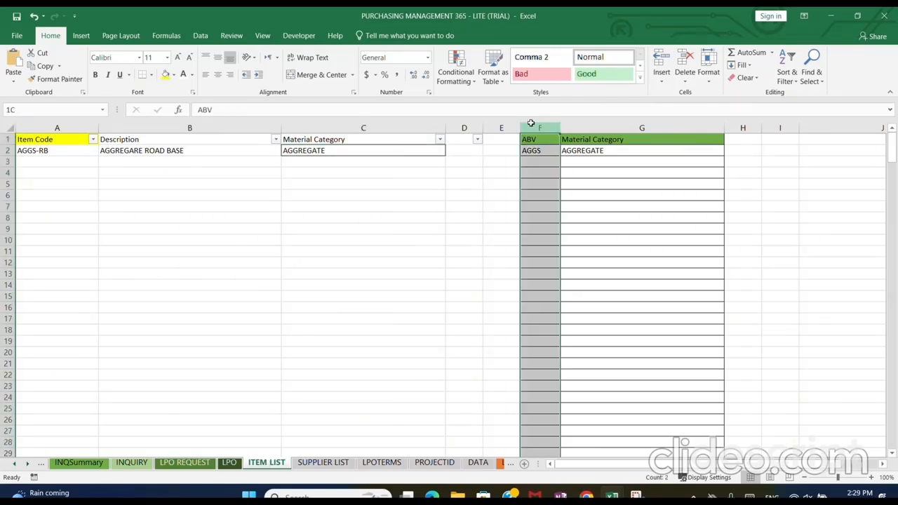
click(597, 127)
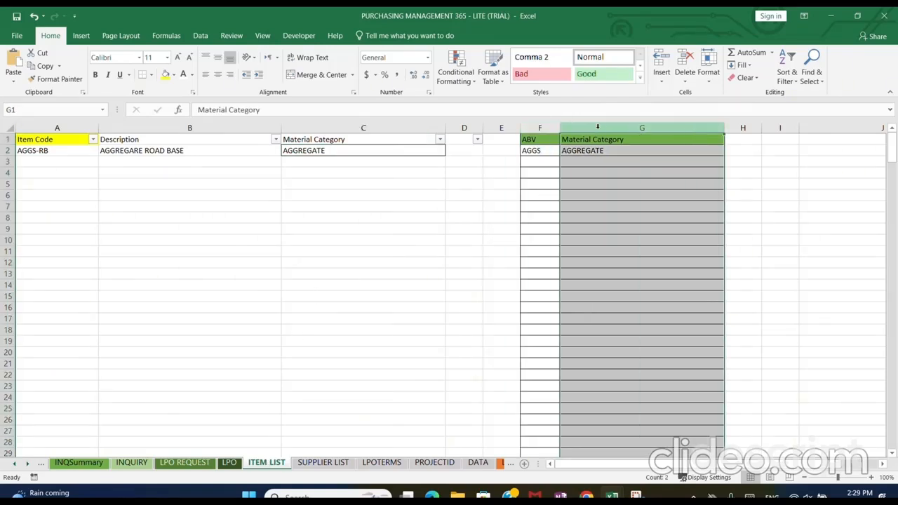
drag(545, 154, 623, 386)
click(605, 285)
click(44, 149)
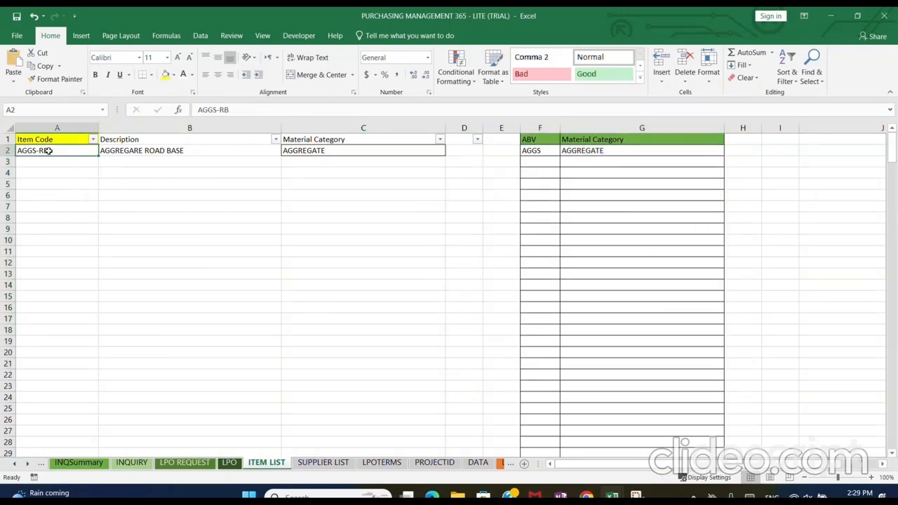
click(217, 109)
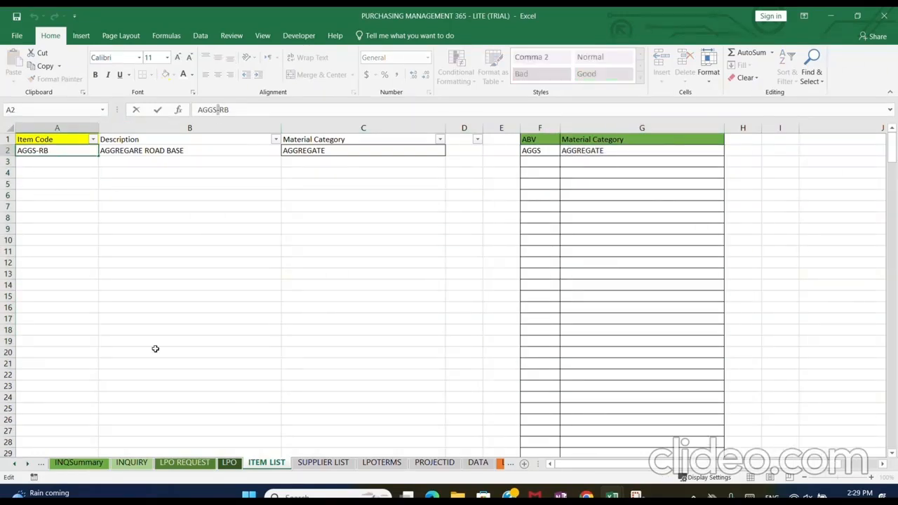
click(119, 152)
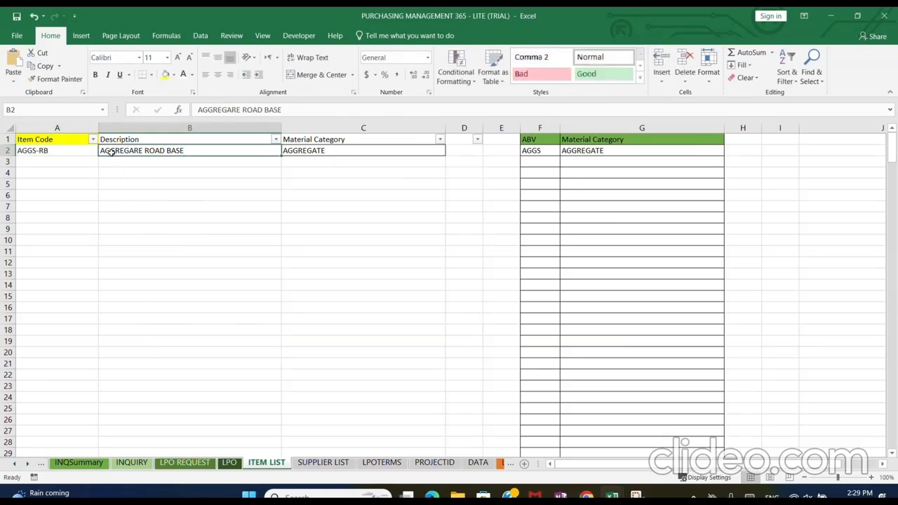
Add a material category in row 3 of the category table with abbreviation TH and name TOOLS
click(535, 163)
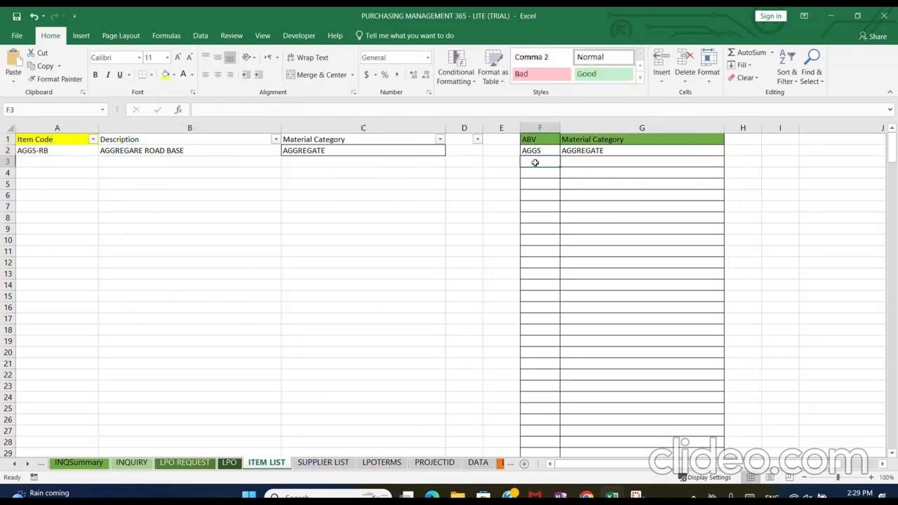
text(TH)
key(Tab)
text(TOOL)
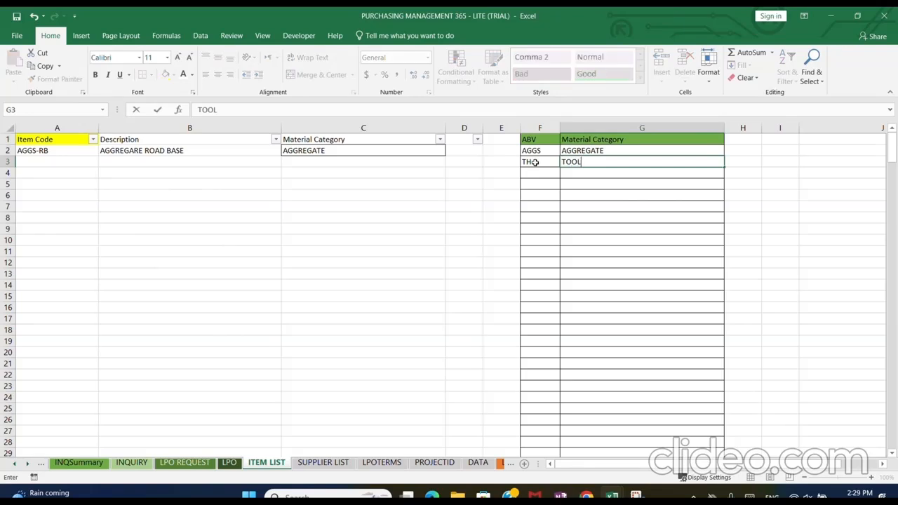
text(S)
key(Left)
key(Left)
key(Left)
key(Left)
key(Left)
key(Left)
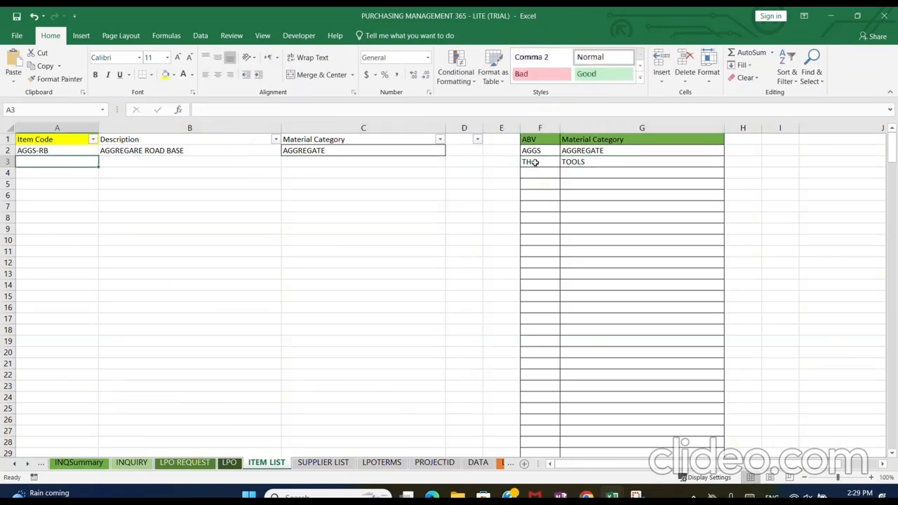
Add an item in row 3 of the item table with code TH-001, description WIRE NAILS and material category TOOLS
text(TH-001)
key(Tab)
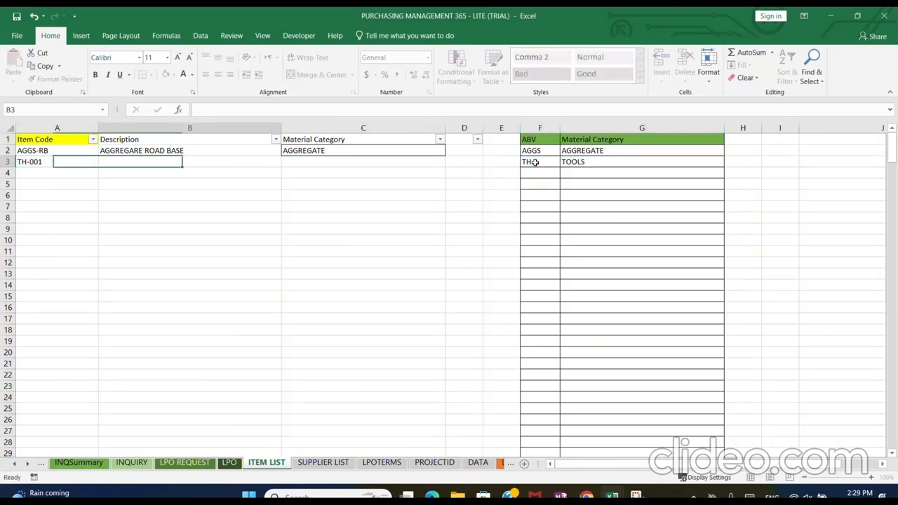
text(WIRE NAILS)
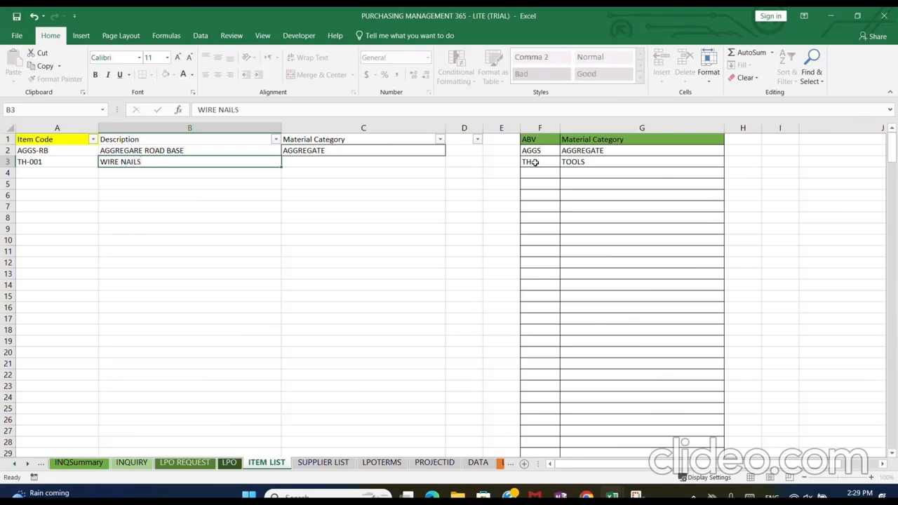
key(Tab)
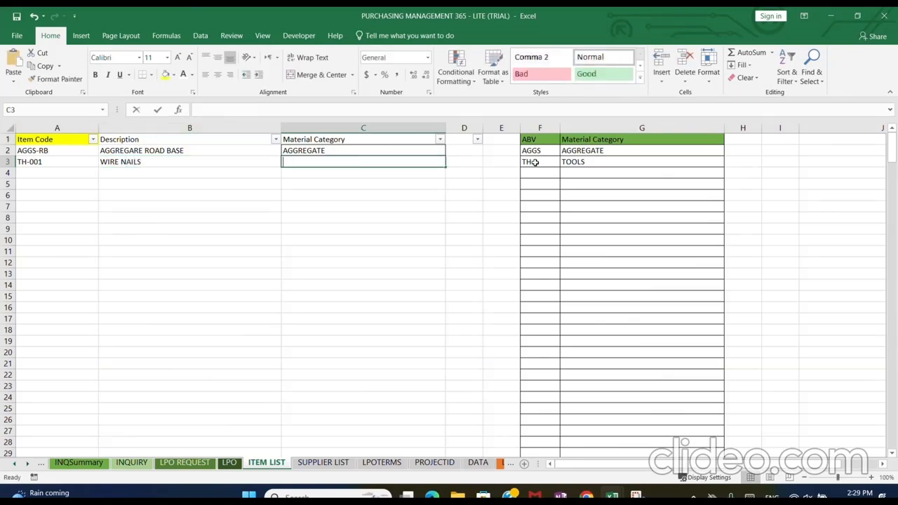
text(TOOLS)
key(Return)
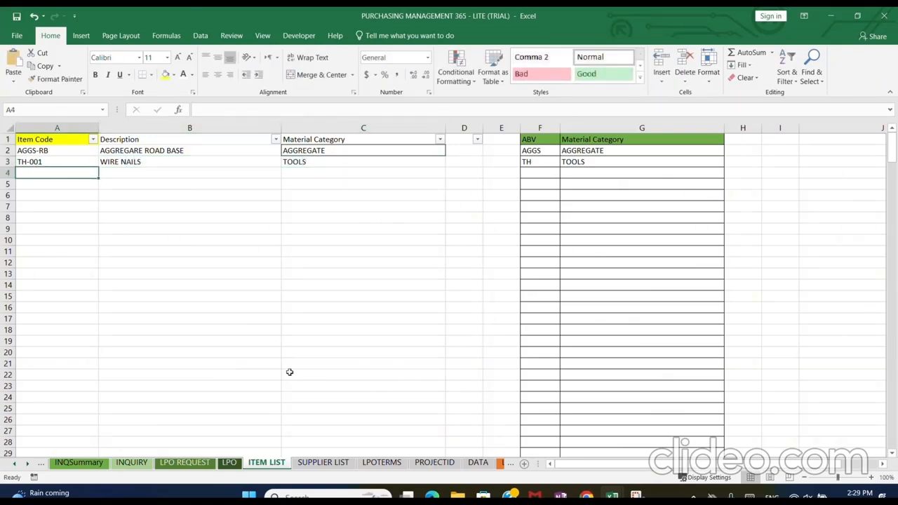
Set the project ID of the MPR registration form on the INQUIRY sheet to LOGX001
click(132, 462)
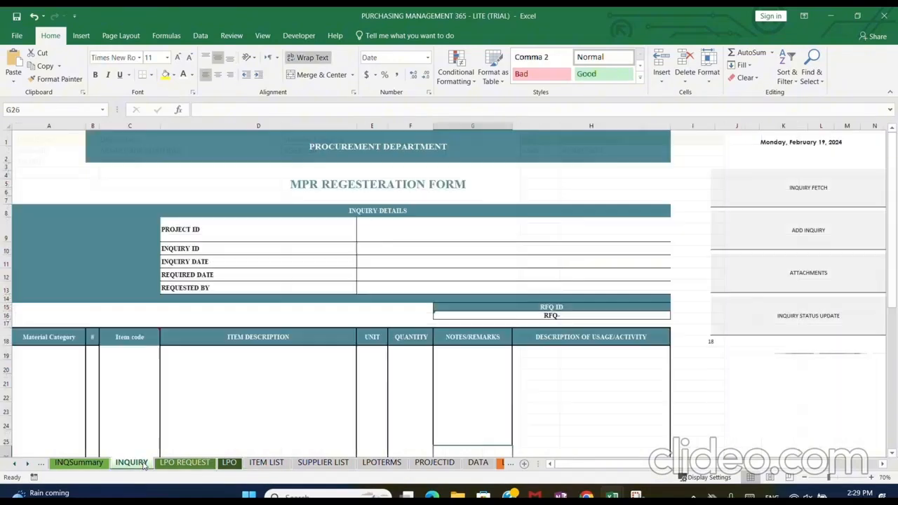
click(524, 232)
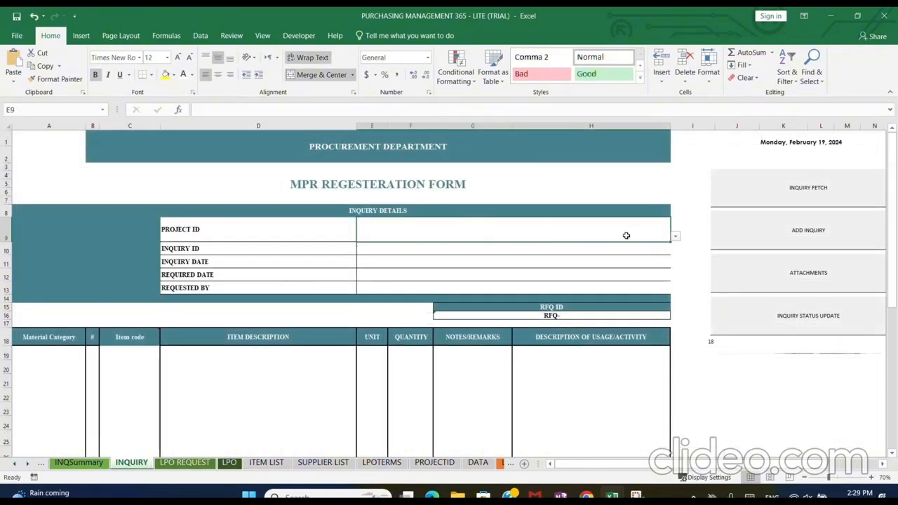
click(675, 238)
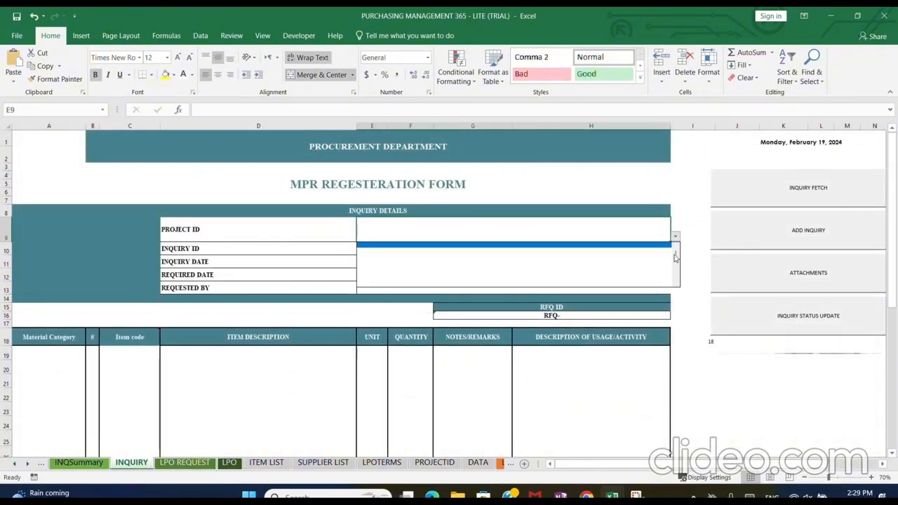
scroll(675, 256, down, 1)
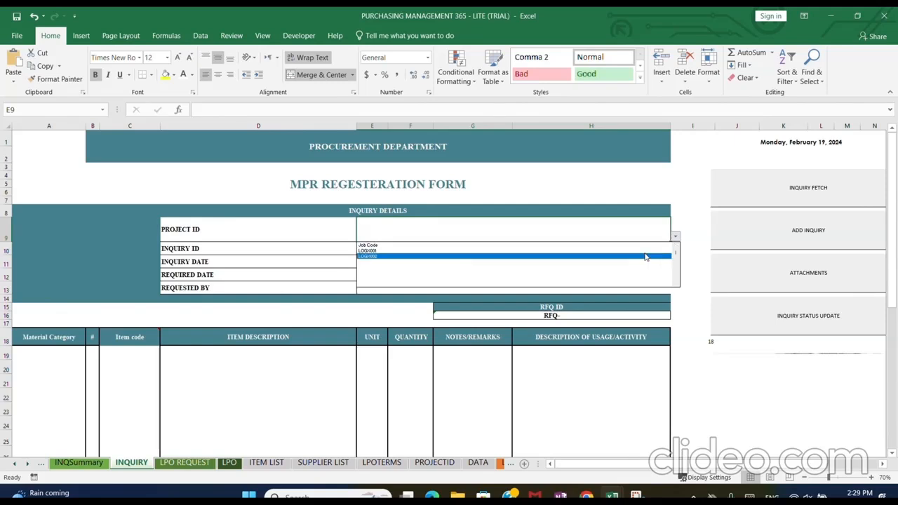
click(646, 249)
Enter LOGX001-001 as the form's inquiry ID
click(553, 252)
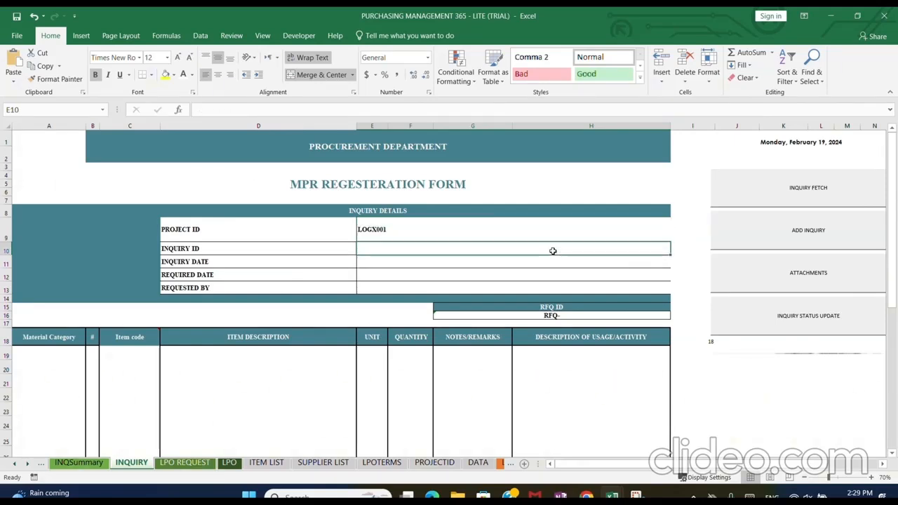
double_click(554, 251)
text(LOGX001)
key(Return)
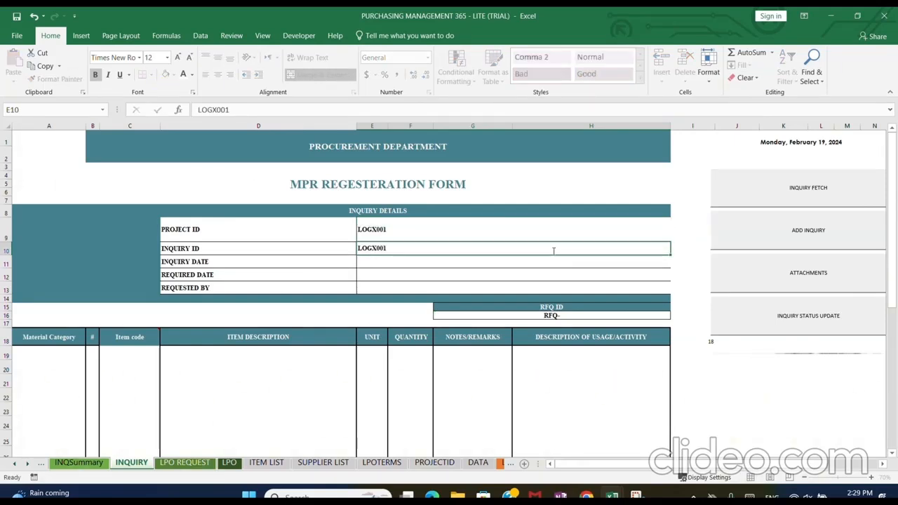
double_click(553, 251)
text(-001)
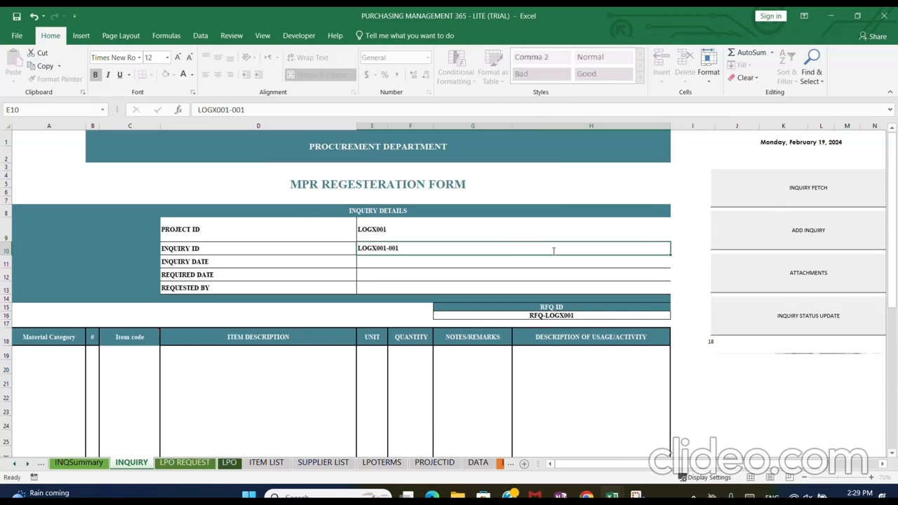
key(Return)
Set both the inquiry date and the required date to December 11, 2025
text(12/11/25)
key(Return)
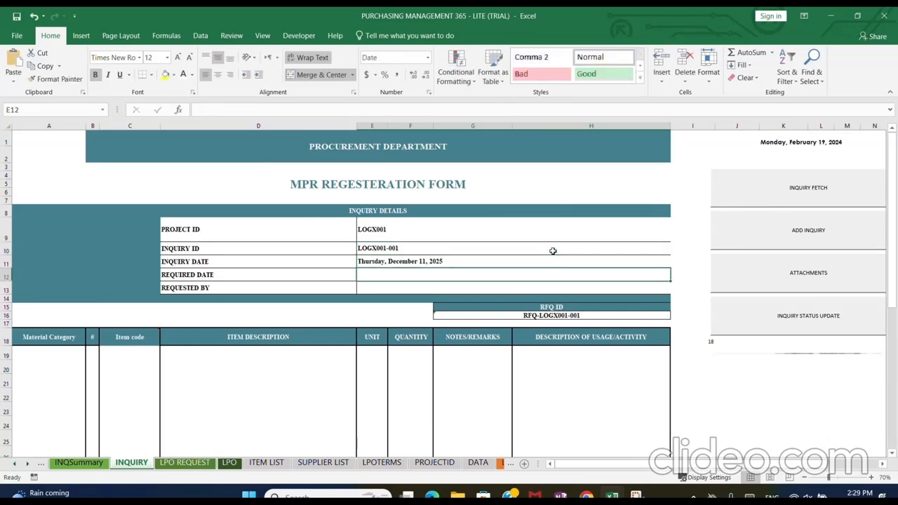
text(12/11)
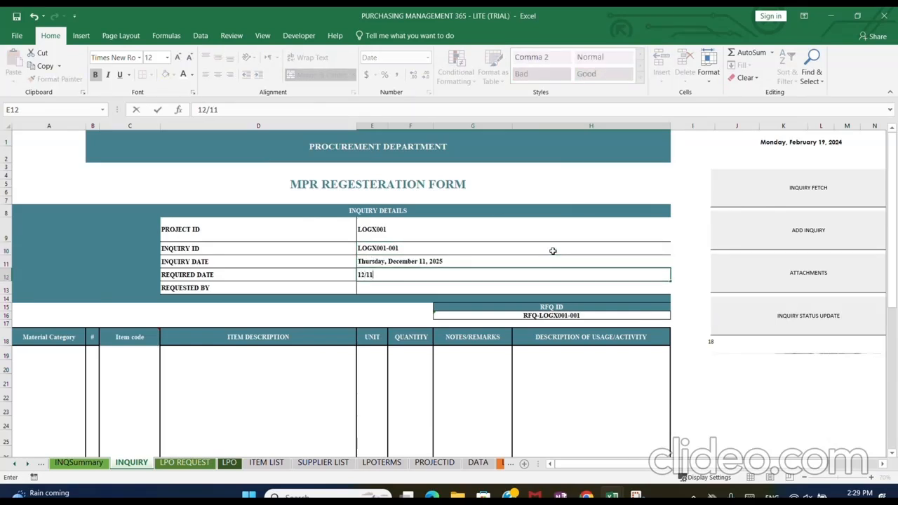
key(Return)
Fill in the requesting engineer's name as the form's requester
text(ENG.HAM)
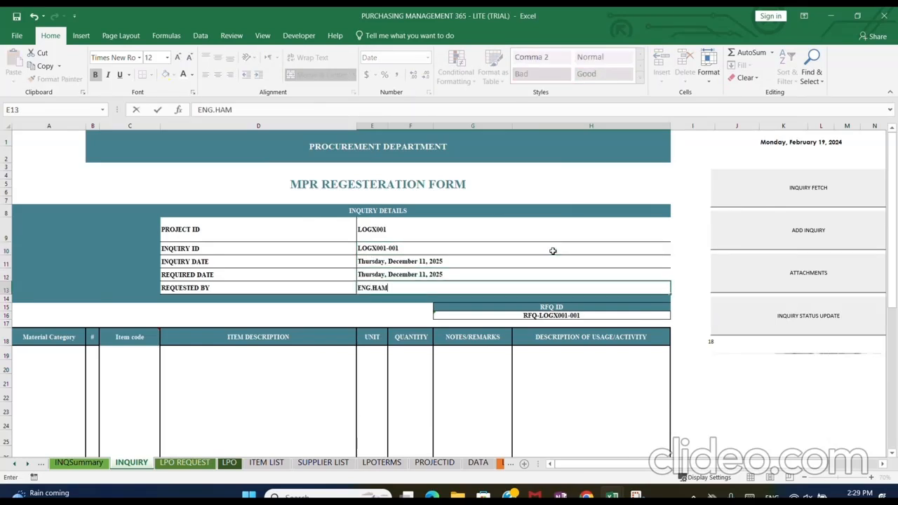
text(ZA)
key(Return)
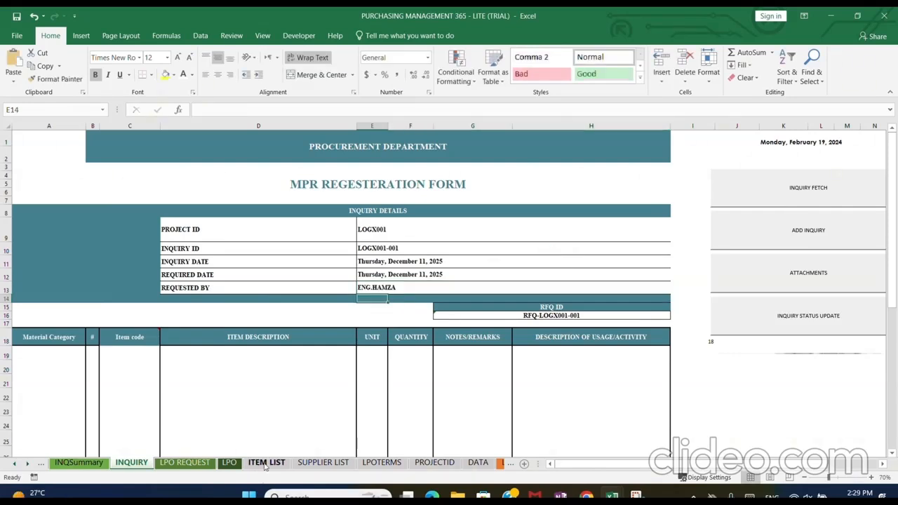
Copy the AGGS-RB item's code and description from the ITEM LIST sheet into the first item row of the INQUIRY form
click(266, 463)
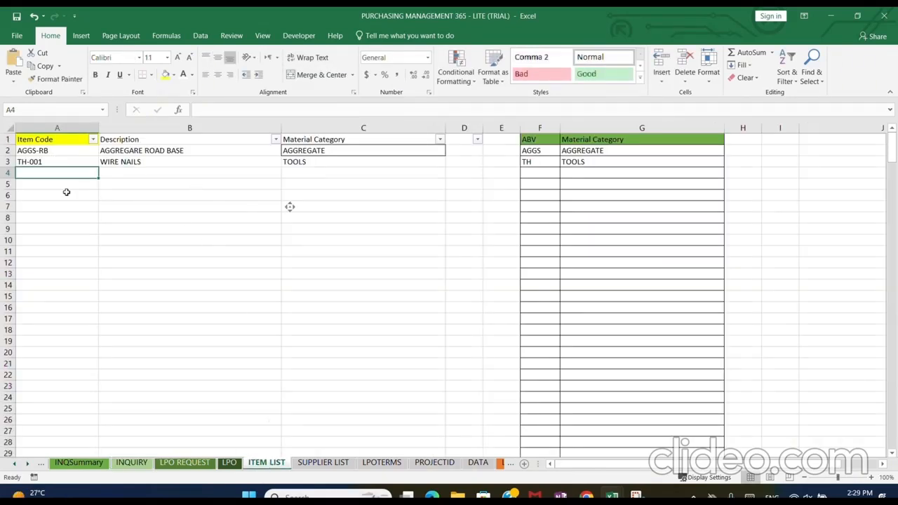
drag(46, 148, 140, 153)
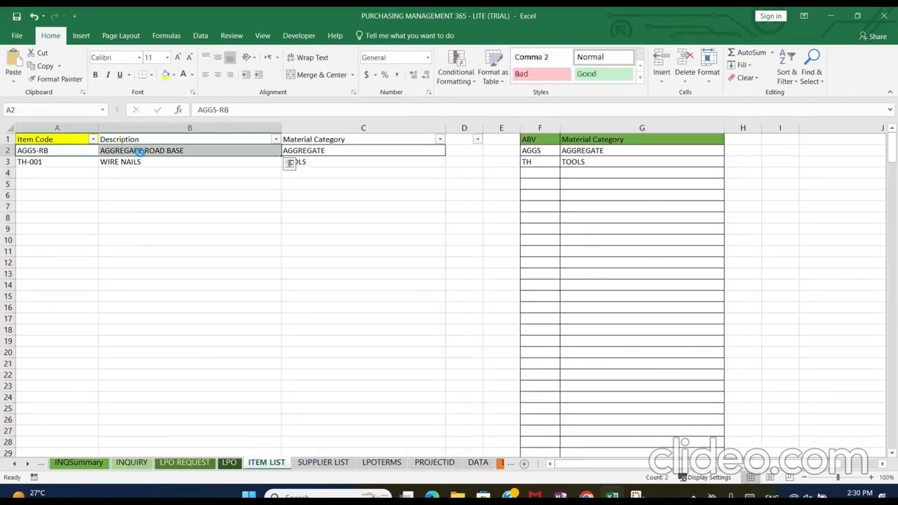
key(ctrl+c)
click(131, 462)
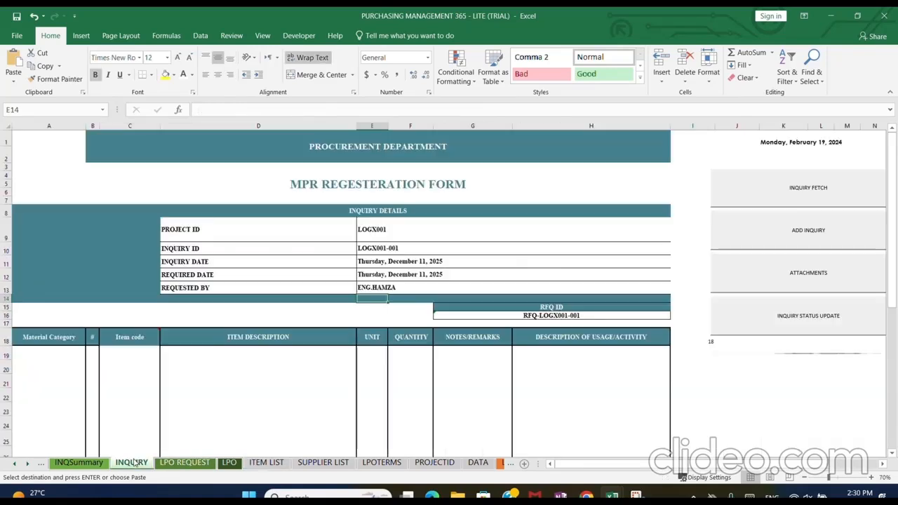
click(132, 354)
right_click(133, 352)
click(176, 148)
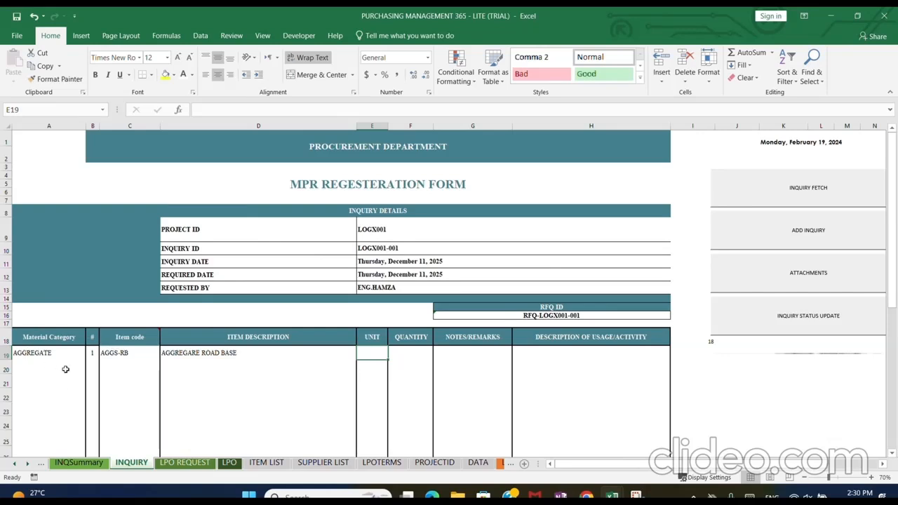
Set the unit of the AGGS-RB inquiry line to TON and its quantity to 10,000
double_click(376, 353)
text(TON)
key(Tab)
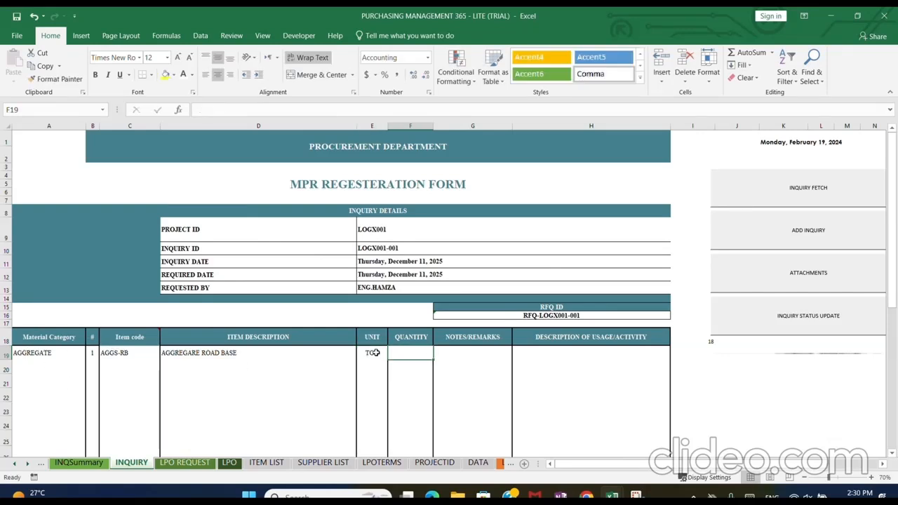
text(10,000)
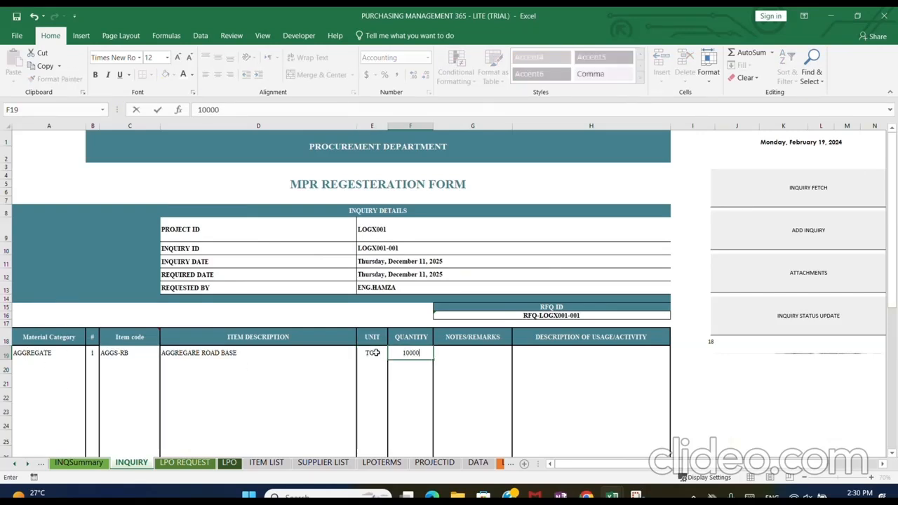
key(Return)
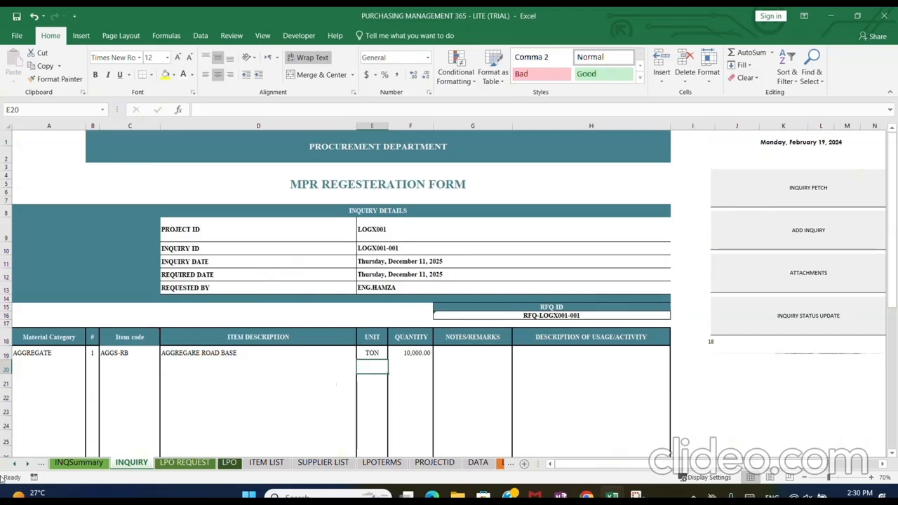
Examine the LIMIT DATA sheet's item columns, its project blocks and the AGGS-RB limit quantity for project LOGX001
click(27, 466)
click(27, 466)
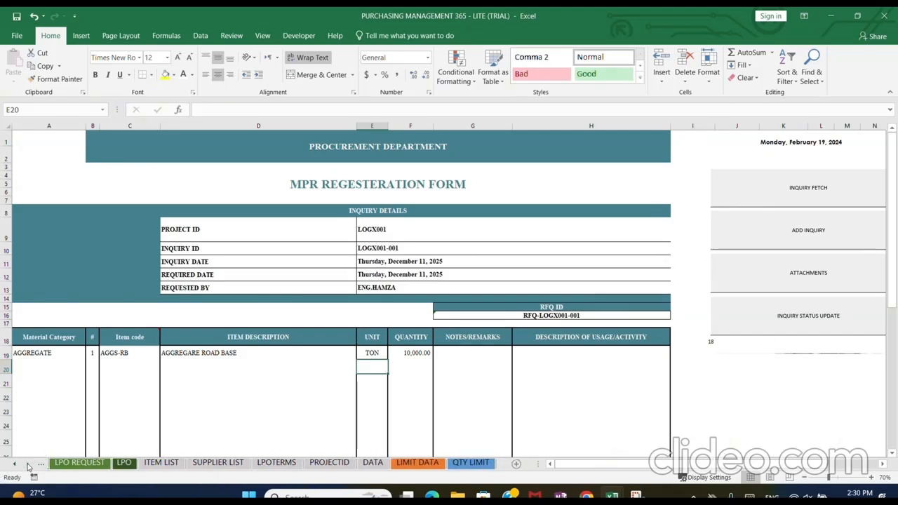
click(435, 466)
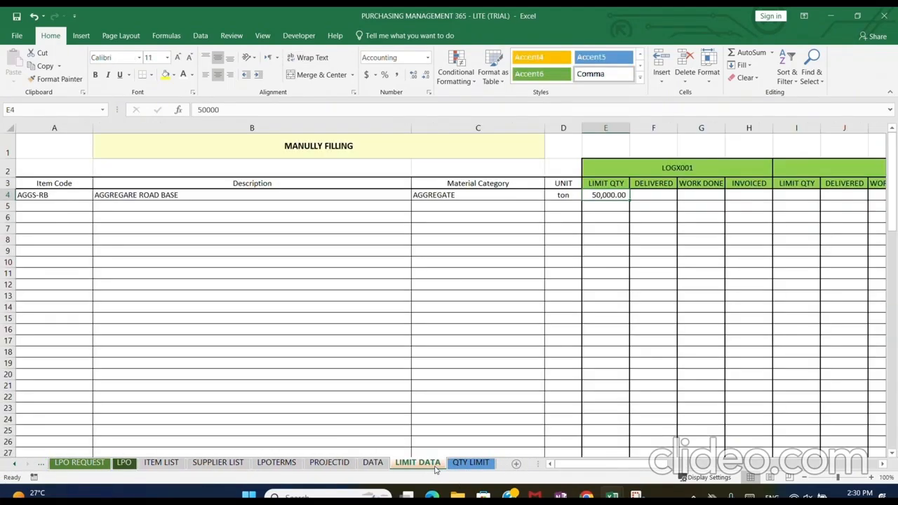
click(703, 173)
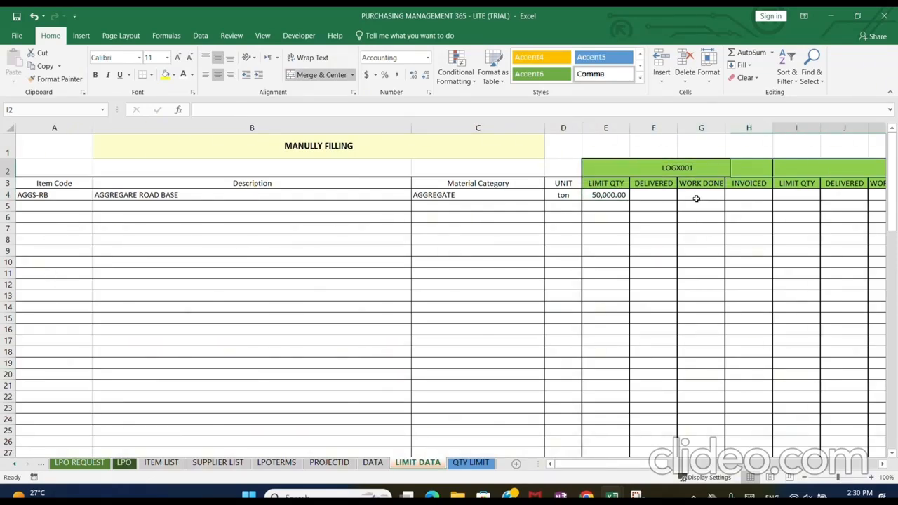
key(Right)
key(Right)
key(Right)
key(Right)
key(Right)
key(Right)
key(Right)
key(Right)
key(Right)
key(Right)
key(Right)
key(Right)
key(Right)
key(Right)
key(Right)
key(Right)
key(Right)
key(Right)
key(Right)
key(Right)
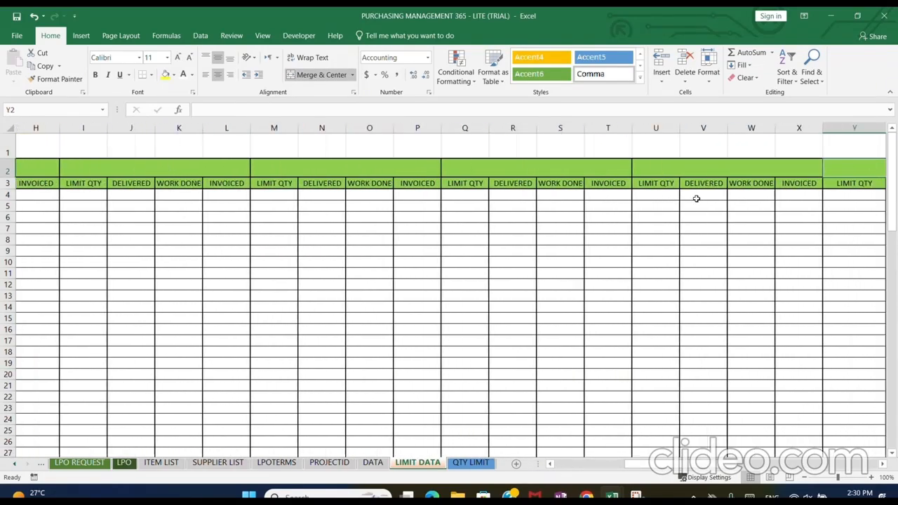
scroll(800, 227, left, 10)
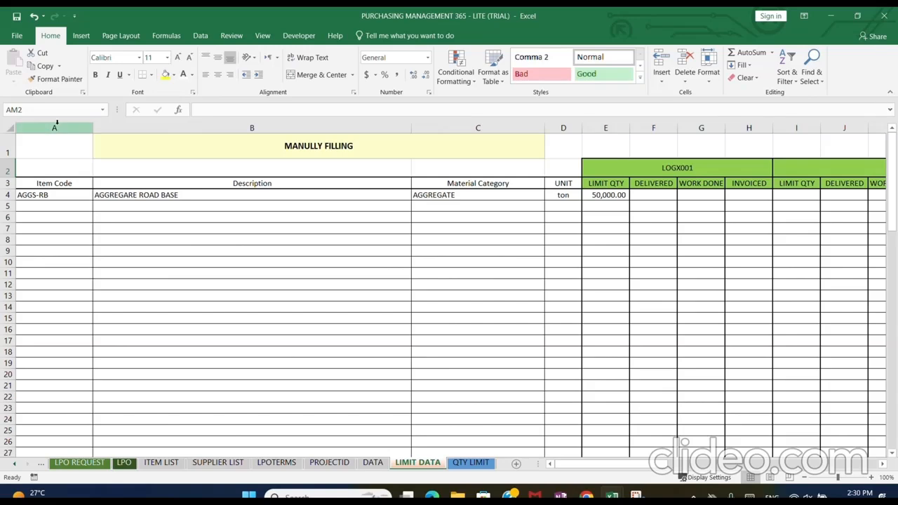
drag(58, 127, 552, 127)
click(623, 195)
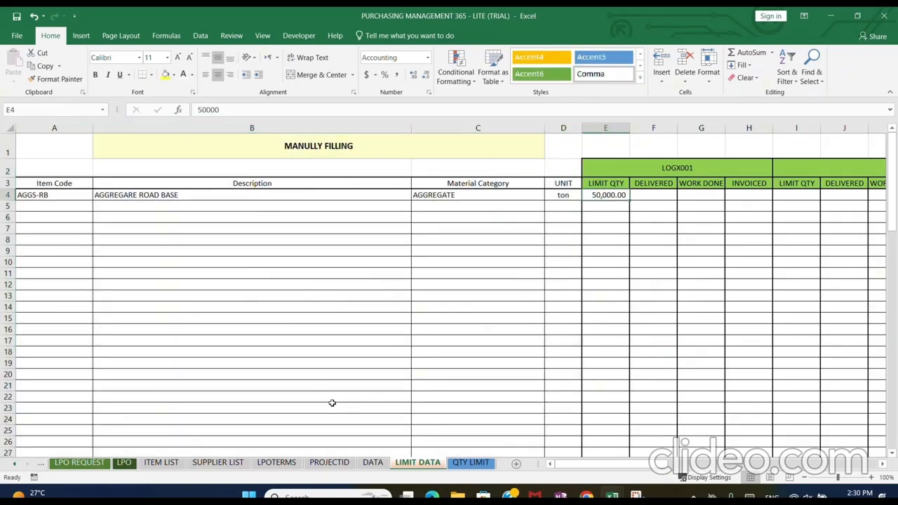
Update the QTY LIMIT sheet and check the limit and requested quantities of AGGS-RB for project LOGX001
click(456, 463)
click(206, 144)
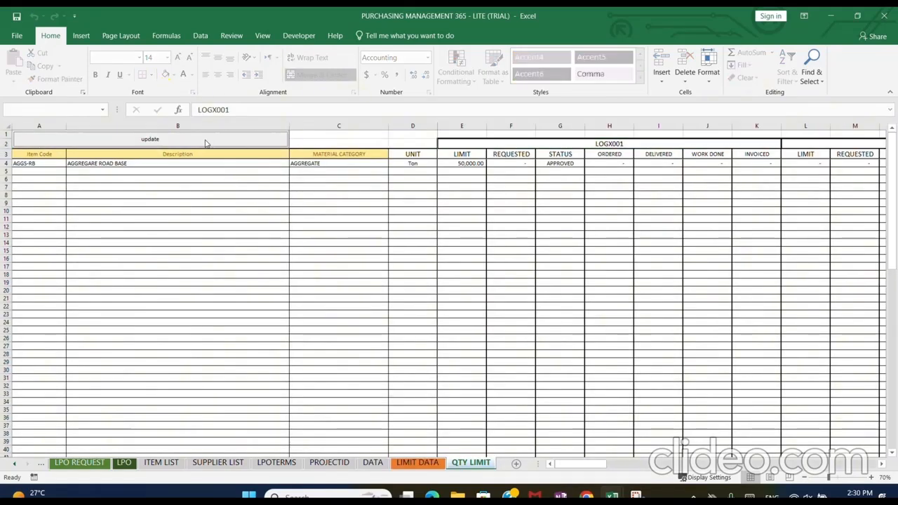
click(494, 169)
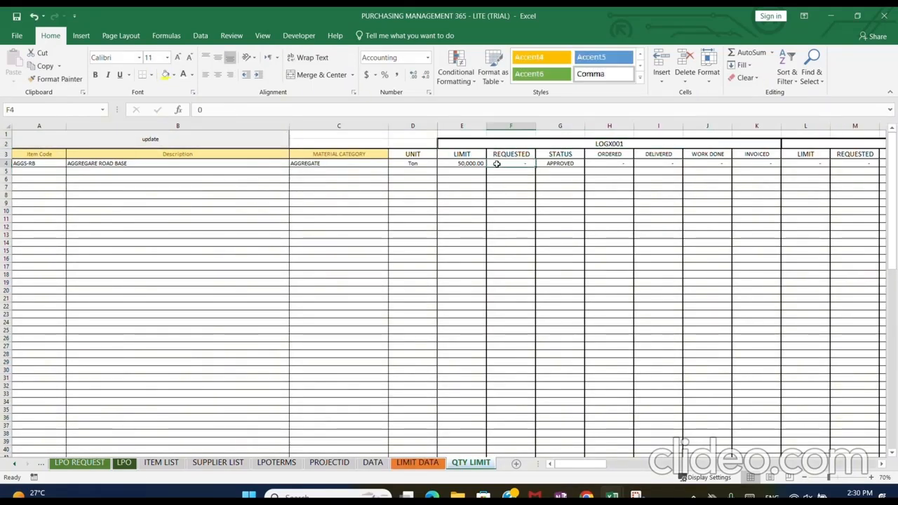
click(464, 163)
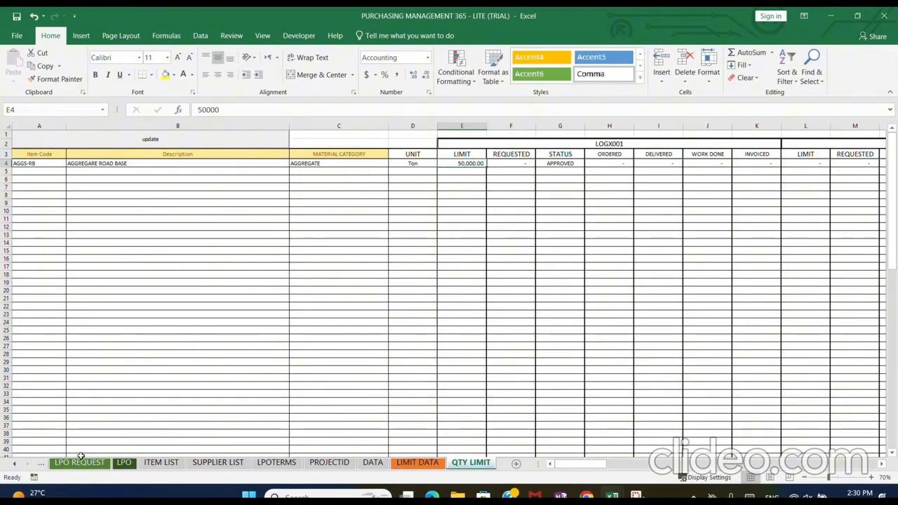
Add the completed inquiry from the INQUIRY form to the records and check the requested quantity on the QTY LIMIT sheet
click(42, 465)
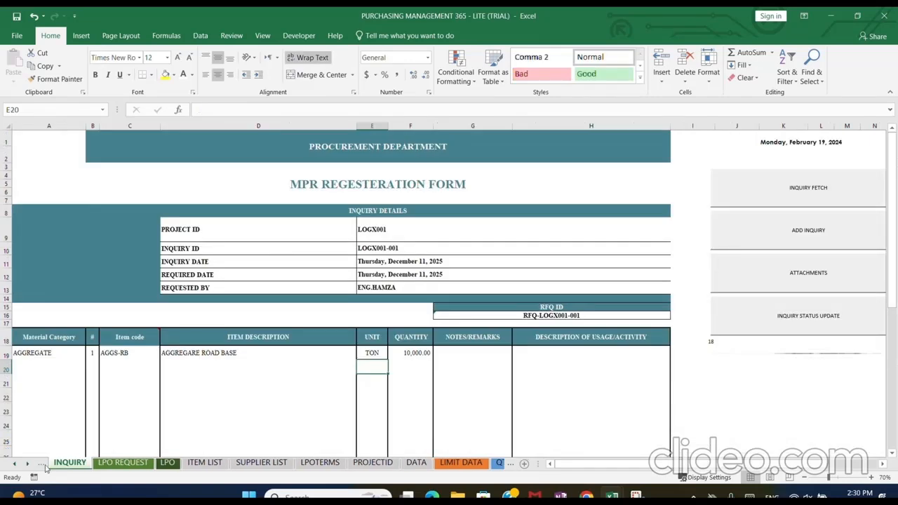
click(748, 234)
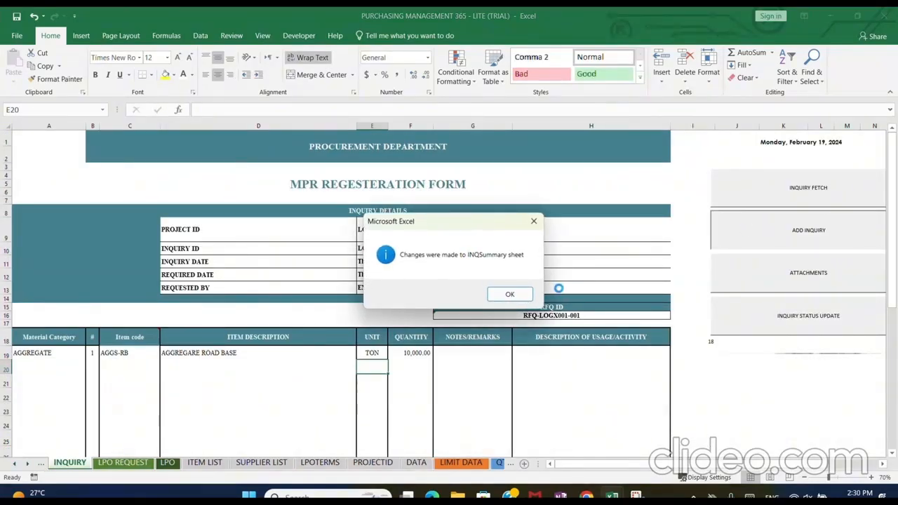
click(509, 292)
click(457, 289)
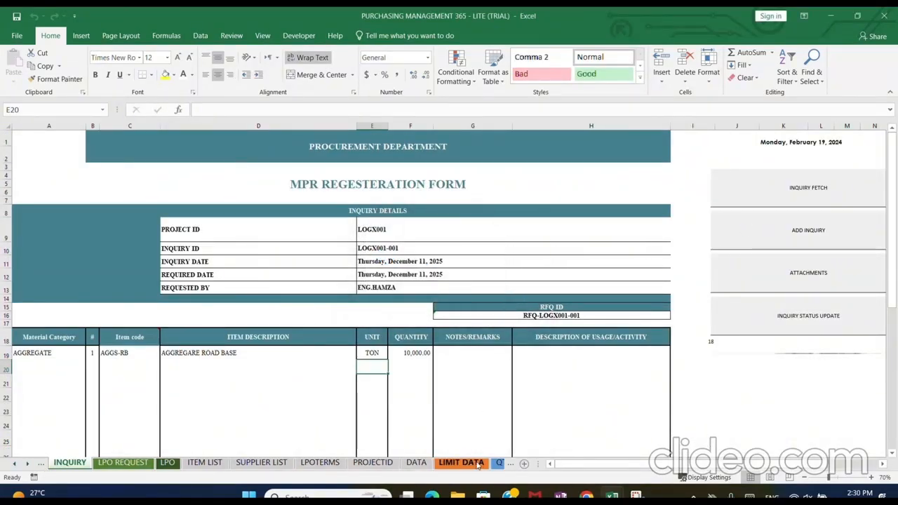
click(500, 463)
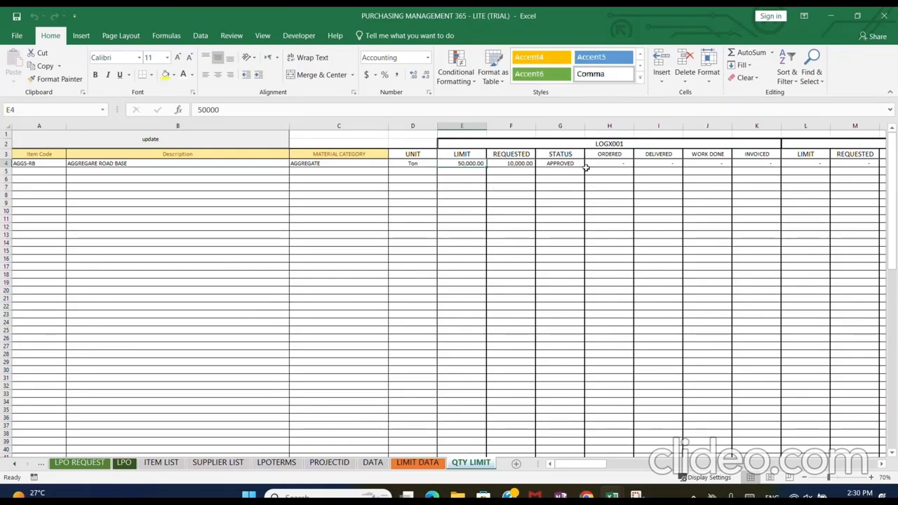
Attach the verified tax invoice PDF to the inquiry on the INQUIRY sheet
click(42, 464)
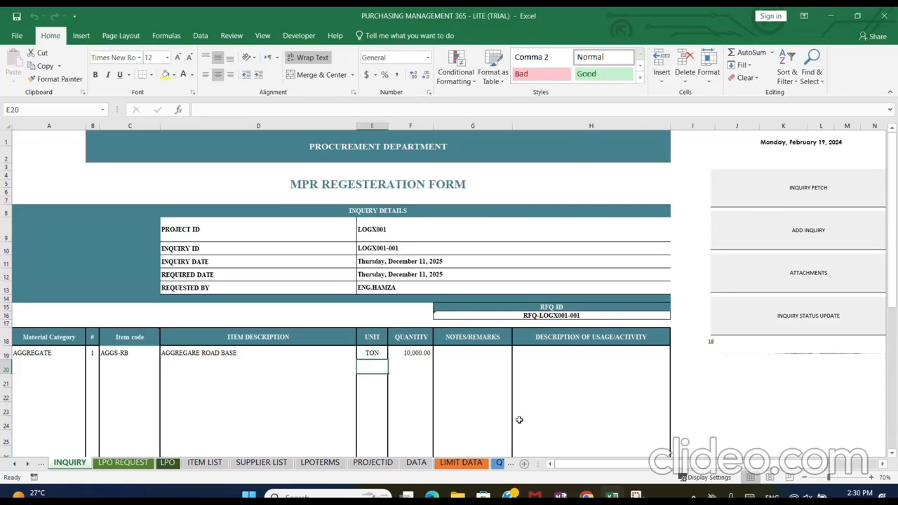
click(772, 275)
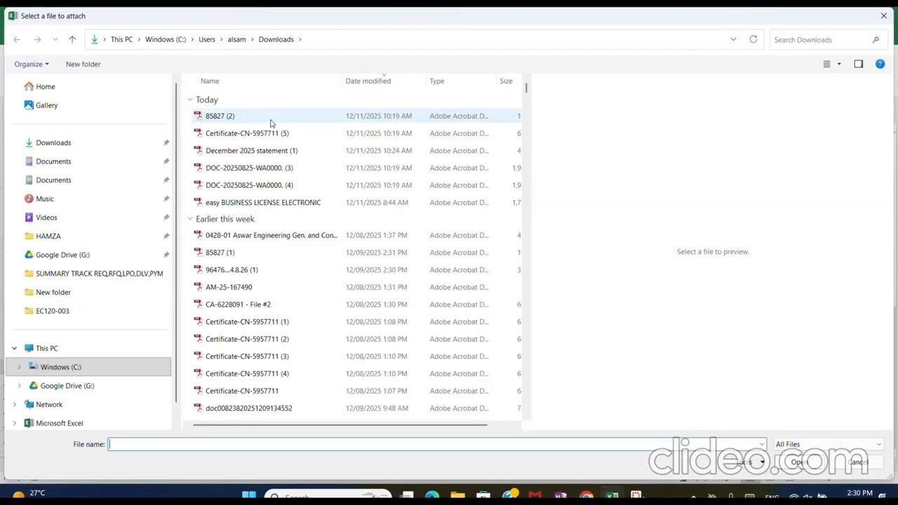
double_click(260, 156)
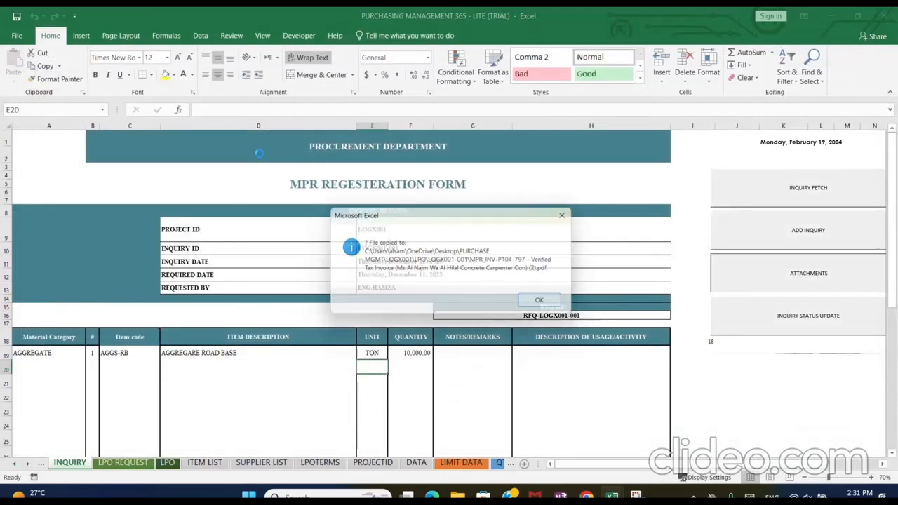
key(Return)
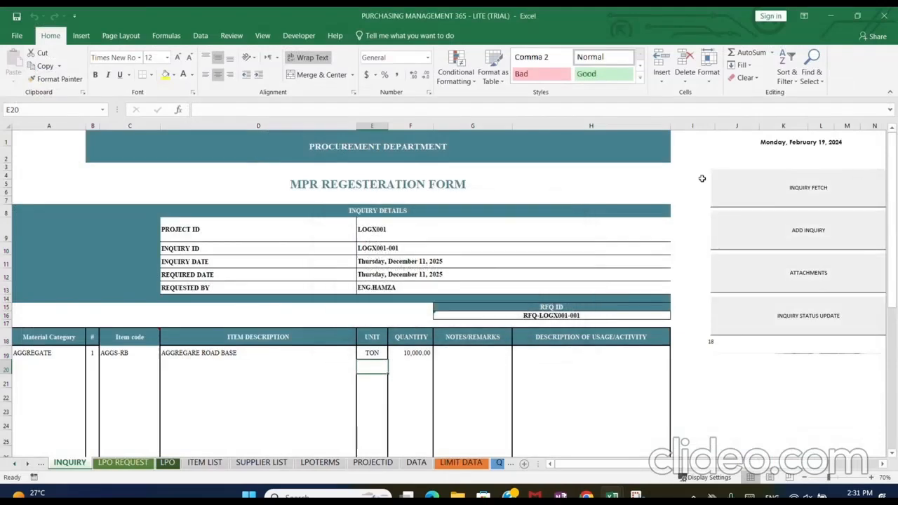
Switch to the desktop, refresh it and move the PURCHASE MGMT folder to an open area near the middle
click(828, 18)
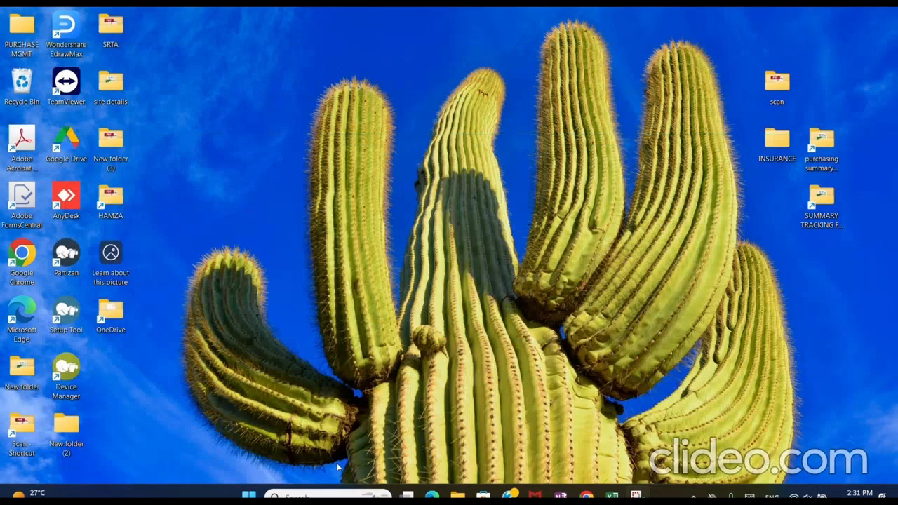
right_click(371, 245)
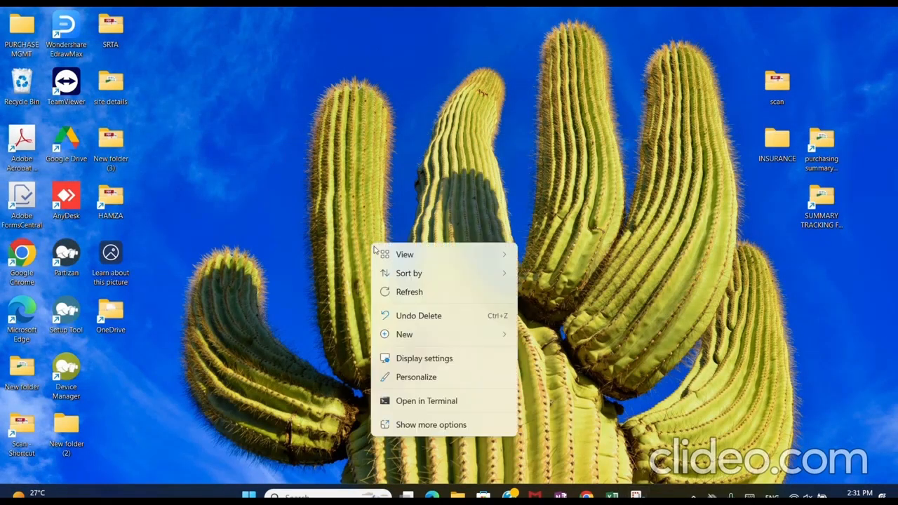
click(390, 290)
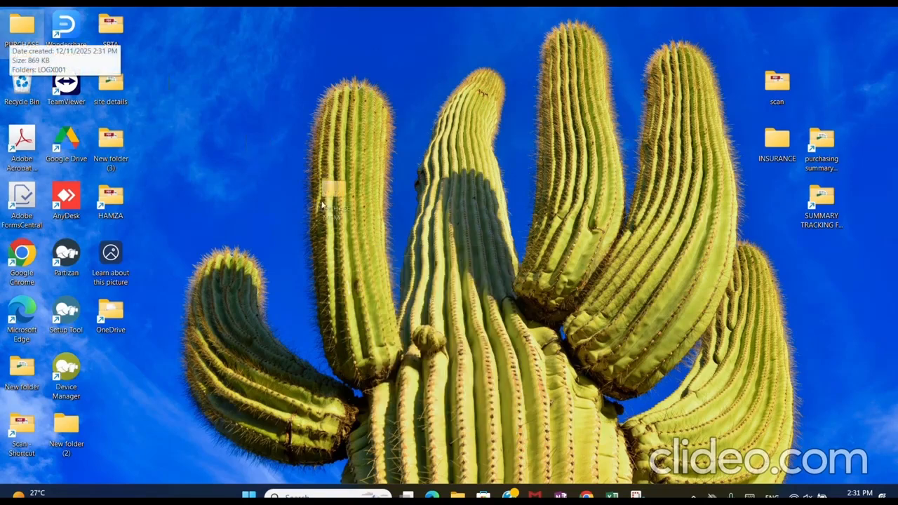
drag(11, 42, 365, 202)
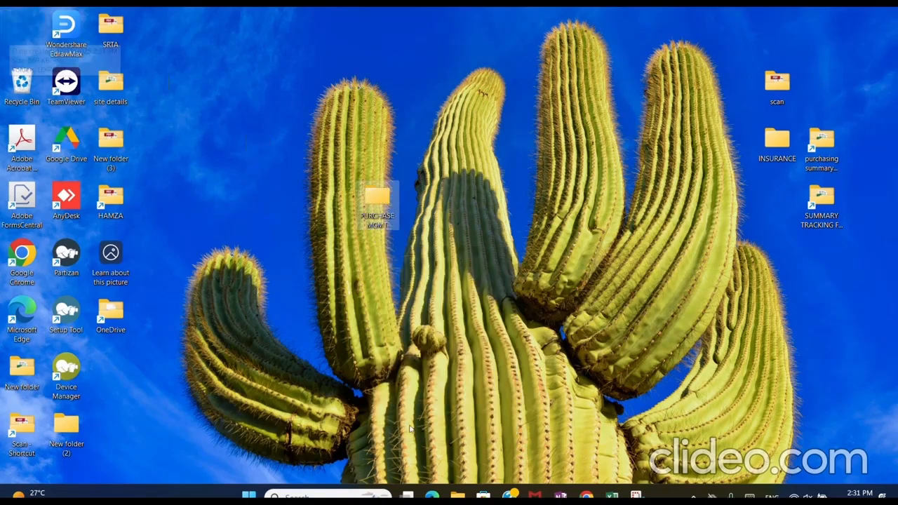
Open the PURCHASE MGMT folder down to LOGX001-001, check the attached MPR invoice file and return to the PURCHASE MGMT folder
double_click(367, 201)
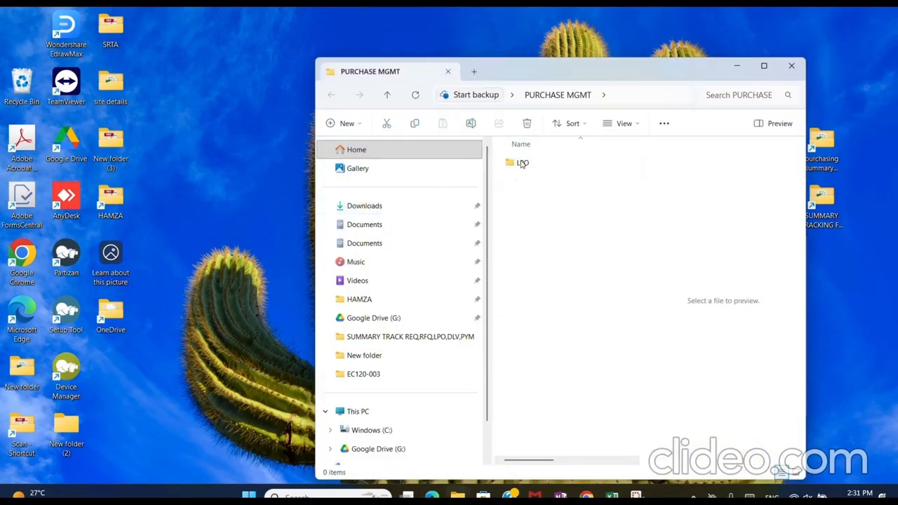
double_click(516, 163)
double_click(517, 163)
click(521, 164)
double_click(521, 162)
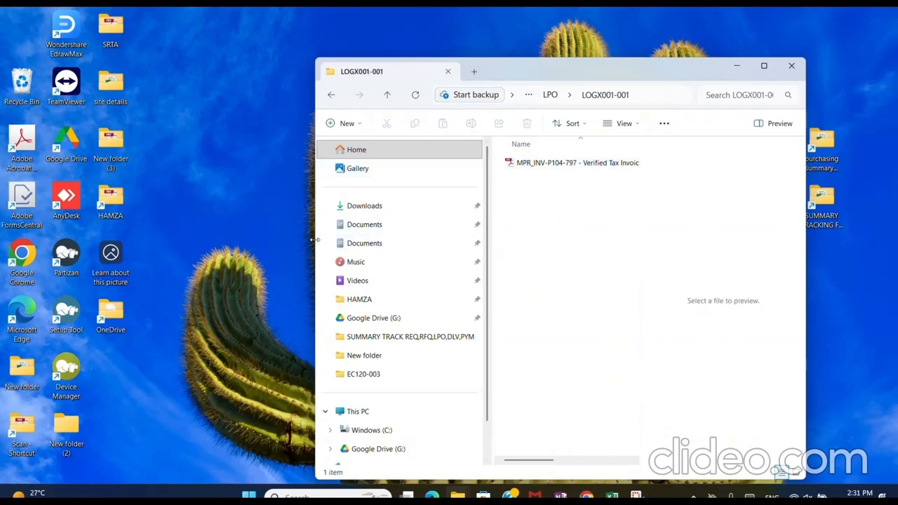
drag(312, 242, 80, 245)
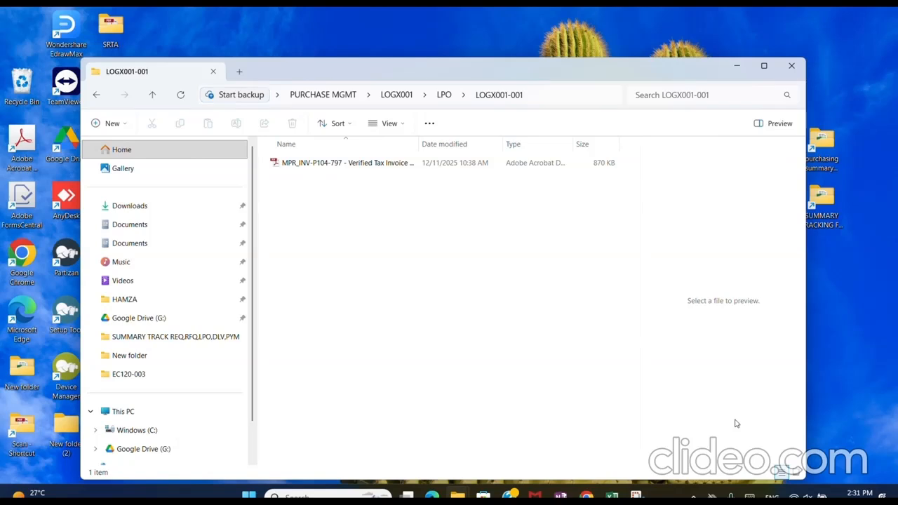
click(446, 94)
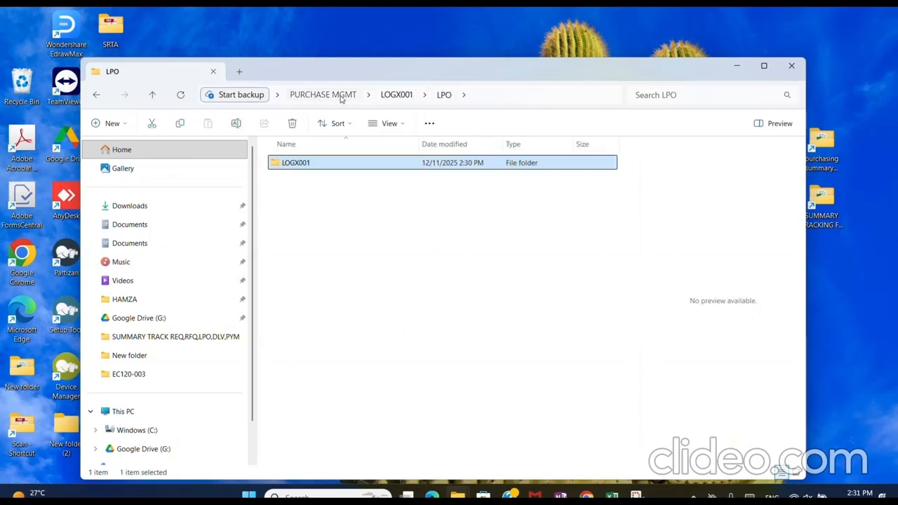
click(340, 96)
Switch back to the purchasing management workbook in Excel and update the step status of the inquiry on the INQSummary sheet
mouse_move(611, 495)
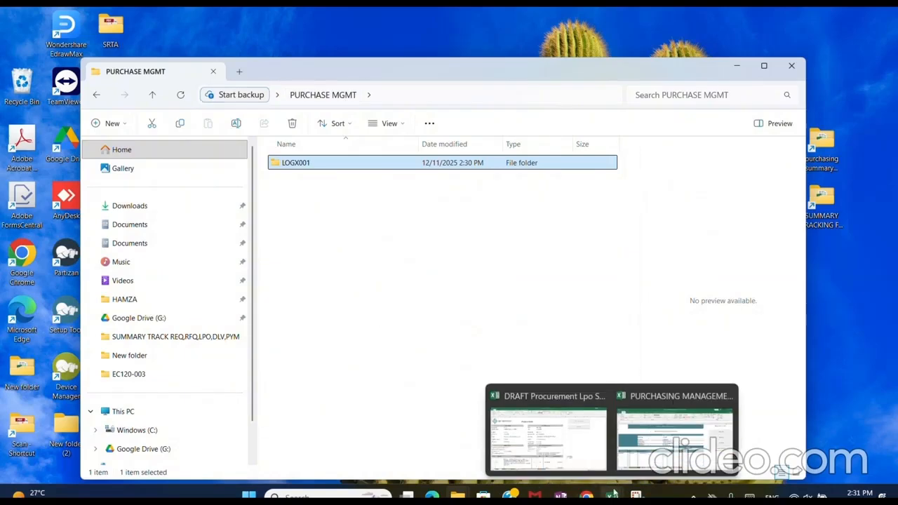
click(667, 424)
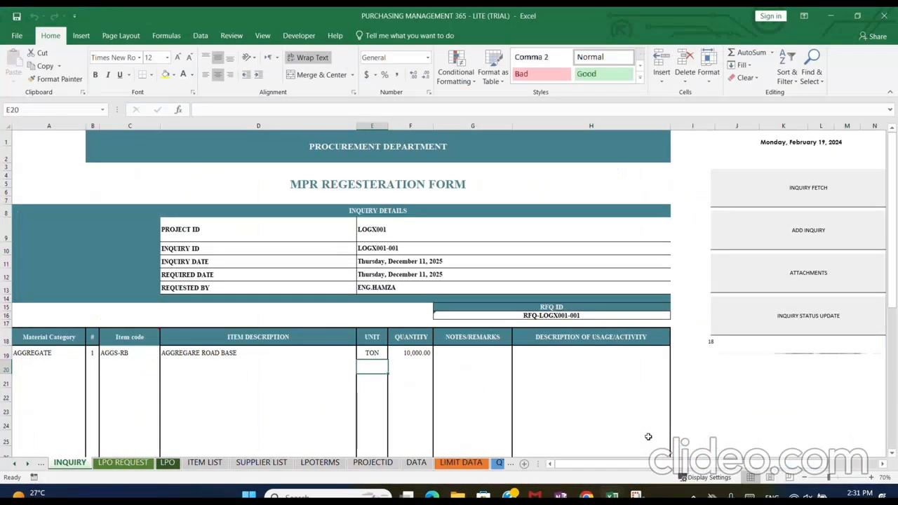
click(40, 463)
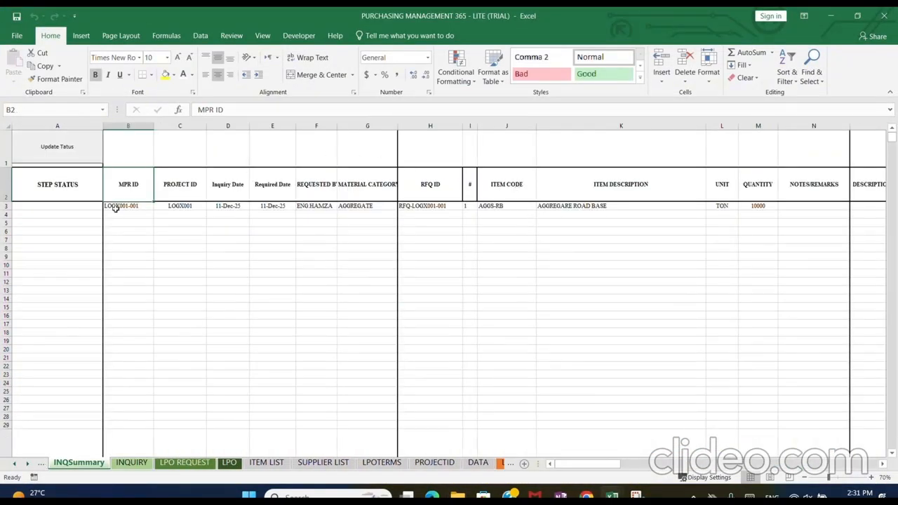
click(78, 149)
click(65, 206)
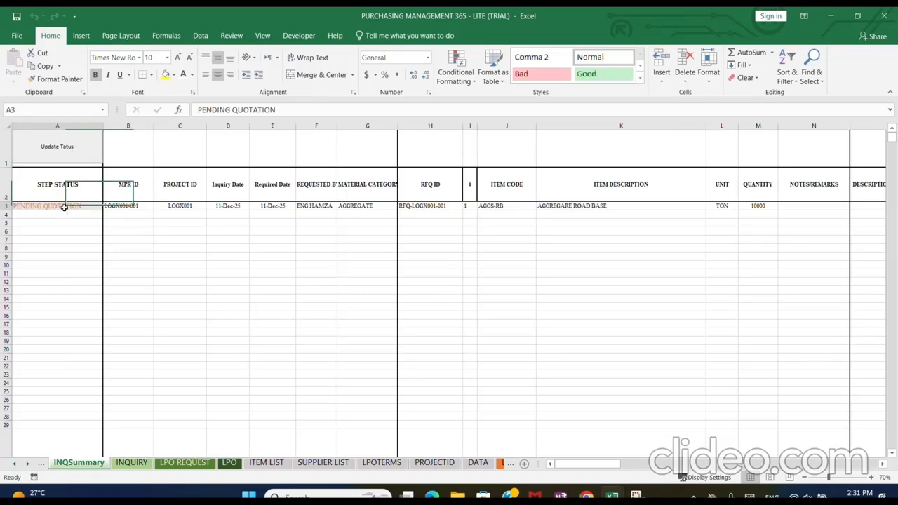
Examine the recorded inquiry row on INQSummary across its item, quantity control, quotation and approval columns
key(Right)
key(Right)
key(Right)
key(Right)
key(Right)
key(Right)
key(Right)
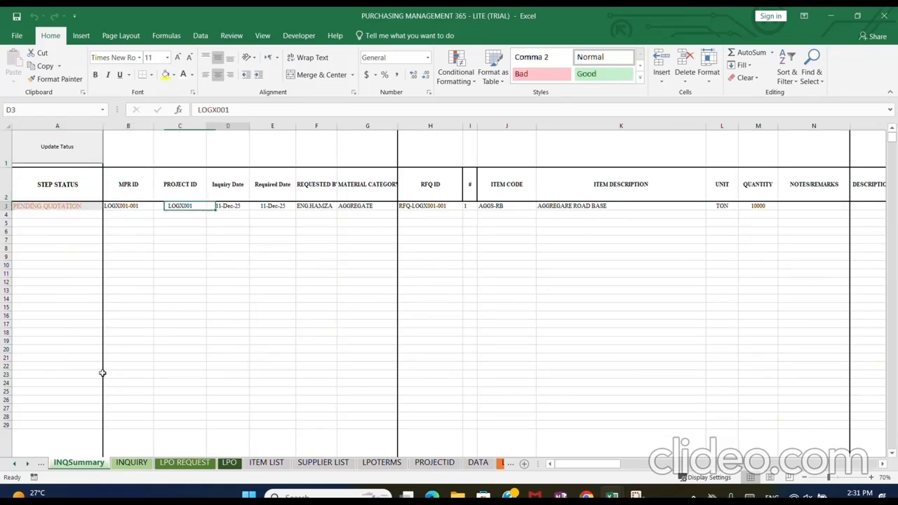
key(Right)
key(Right)
key(Right)
key(Right)
key(Right)
key(Right)
key(Right)
key(Right)
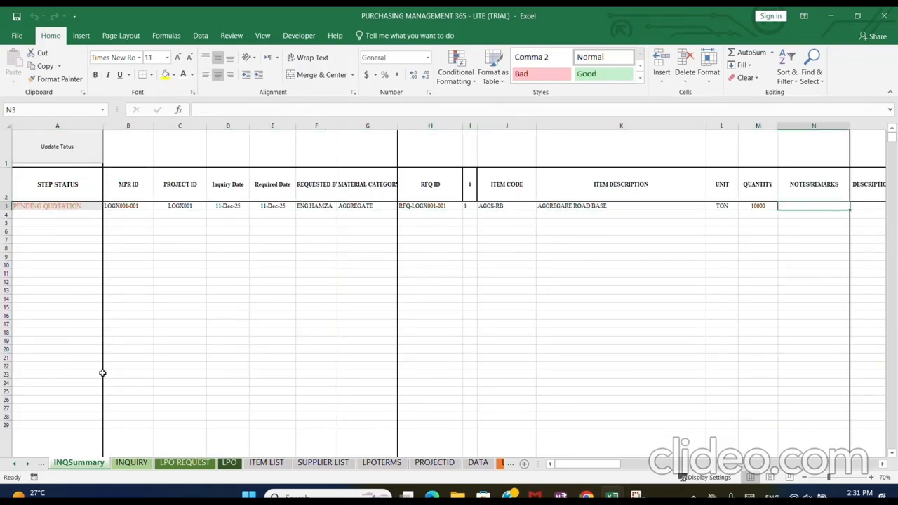
key(Right)
key(Right)
key(Right)
key(Right)
key(Right)
key(Right)
key(Right)
key(Right)
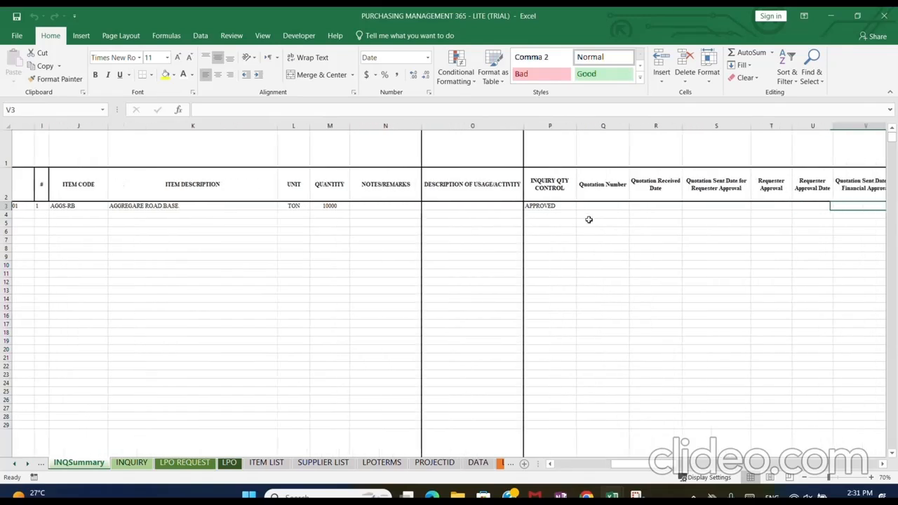
click(261, 206)
click(337, 184)
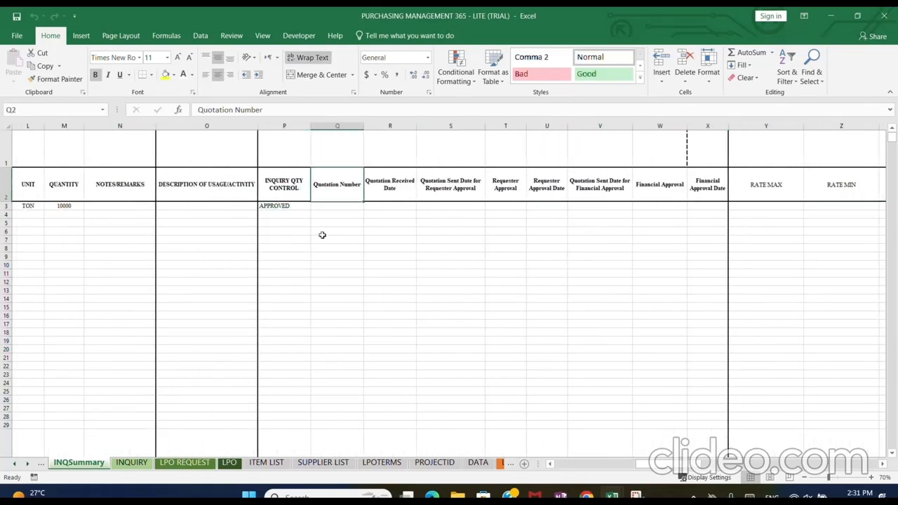
Fetch inquiry LOGX001-001 into the MPR approval request form on the LPO REQUEST sheet
click(138, 466)
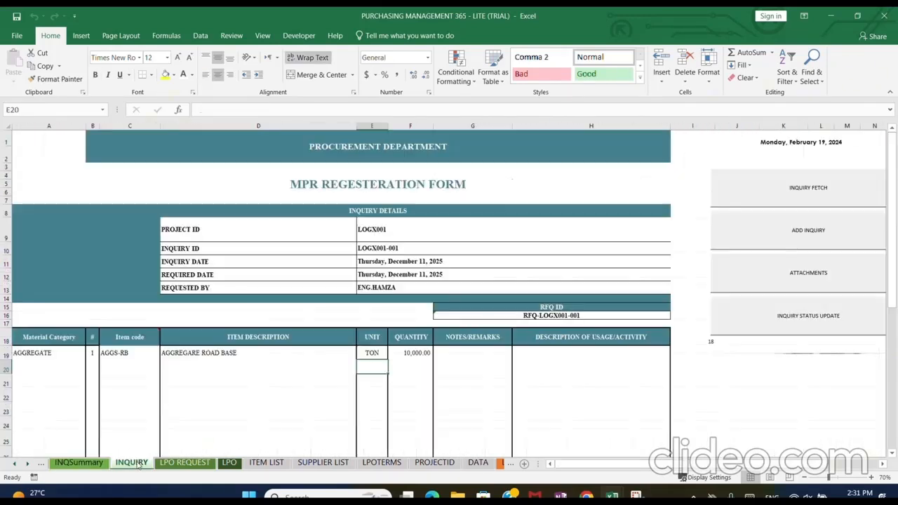
click(194, 466)
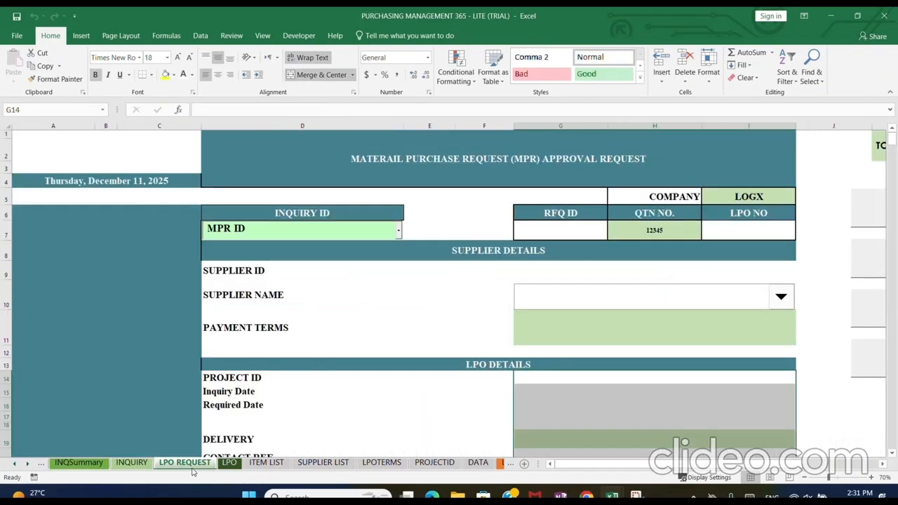
click(133, 464)
click(188, 463)
click(805, 478)
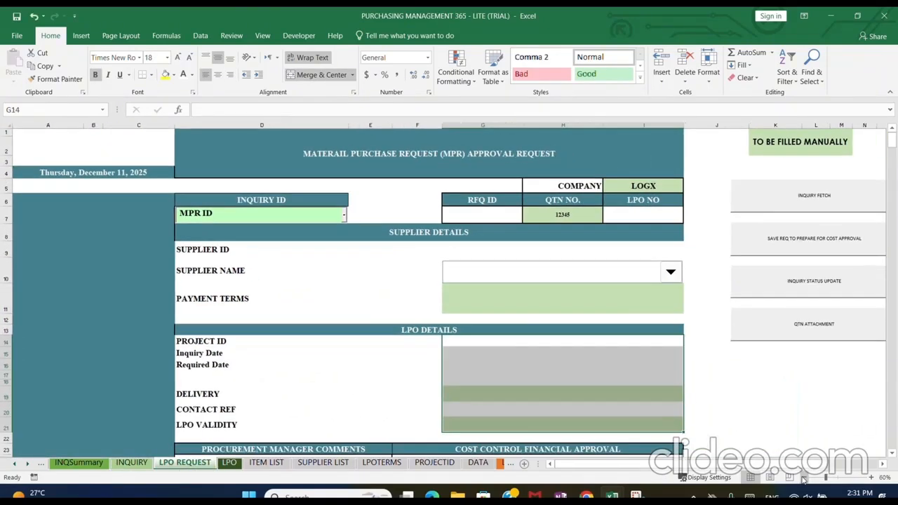
click(344, 217)
click(314, 260)
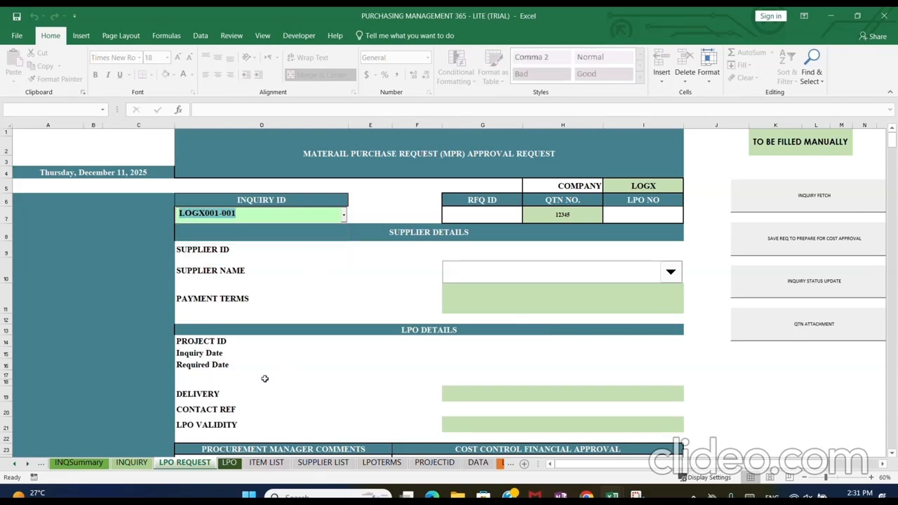
click(775, 189)
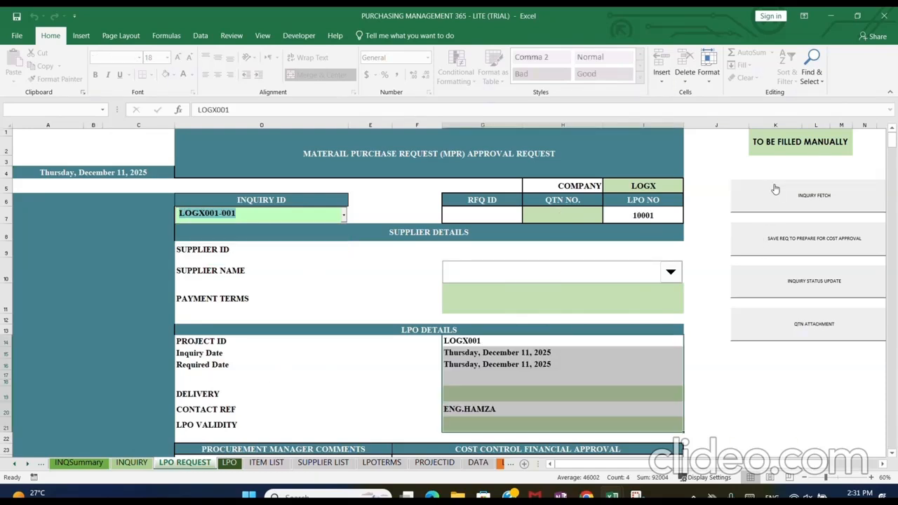
Unhide the item rows between the rate headings and the NOTES IN LPO section of the request form
scroll(580, 386, down, 5)
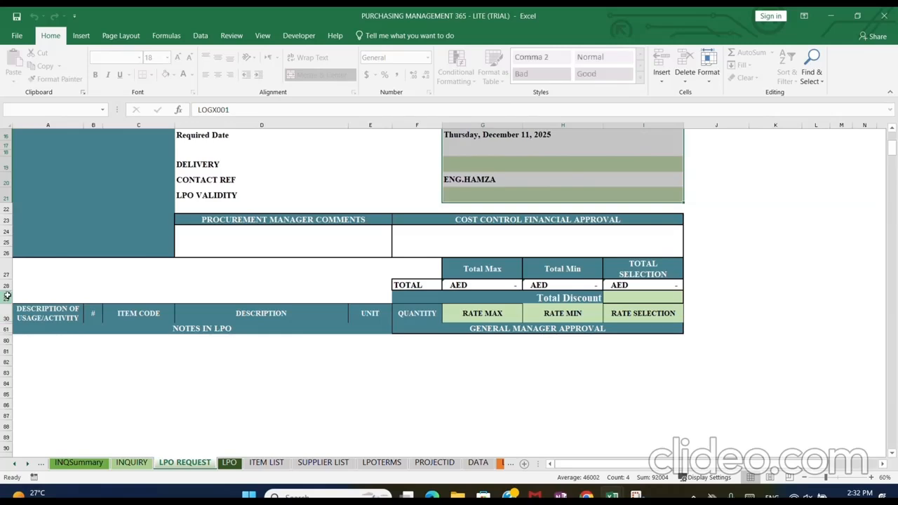
drag(6, 298, 7, 320)
right_click(7, 331)
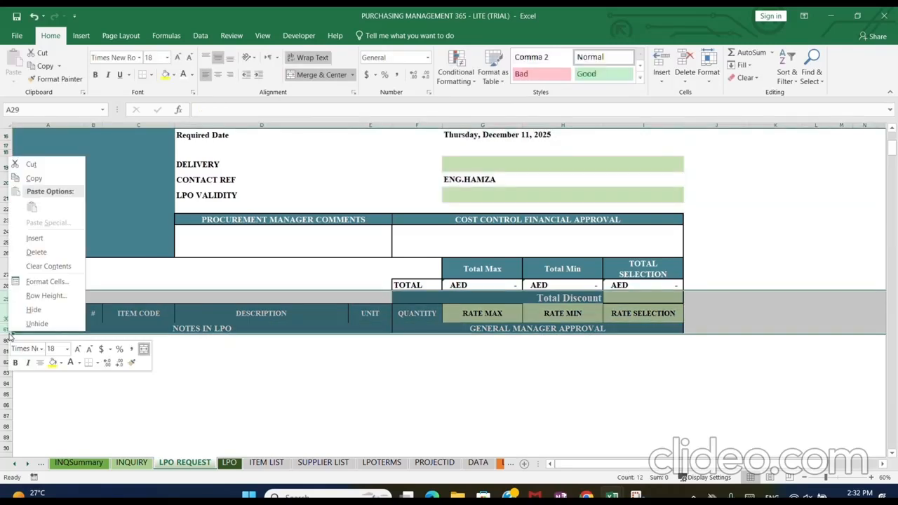
click(28, 323)
click(312, 359)
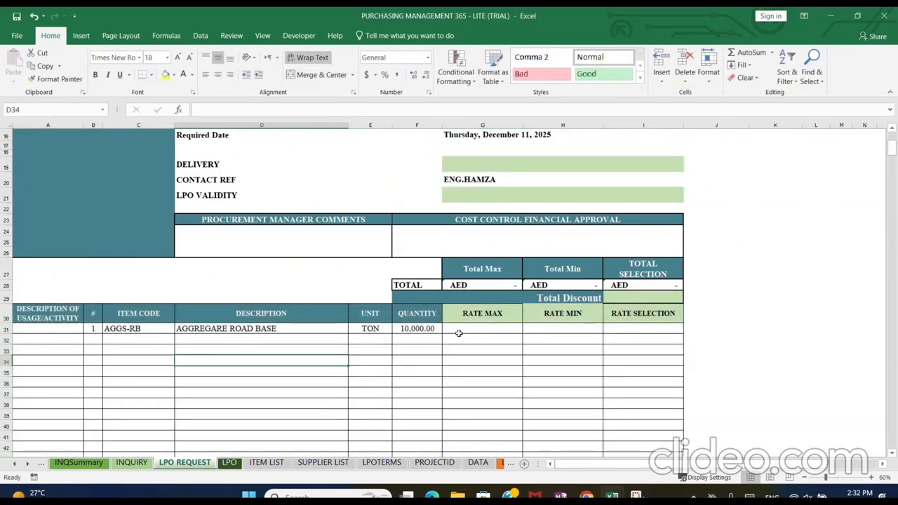
Hide the unused item rows 40 to 60 and unhide the entry rows beneath NOTES IN LPO and GENERAL MANAGER APPROVAL
scroll(653, 346, up, 5)
scroll(317, 307, down, 4)
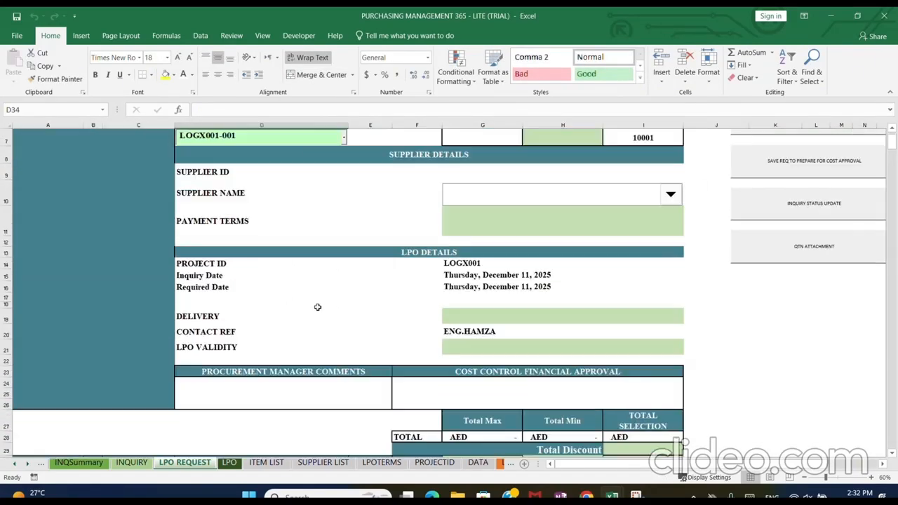
scroll(317, 307, down, 2)
scroll(136, 401, down, 3)
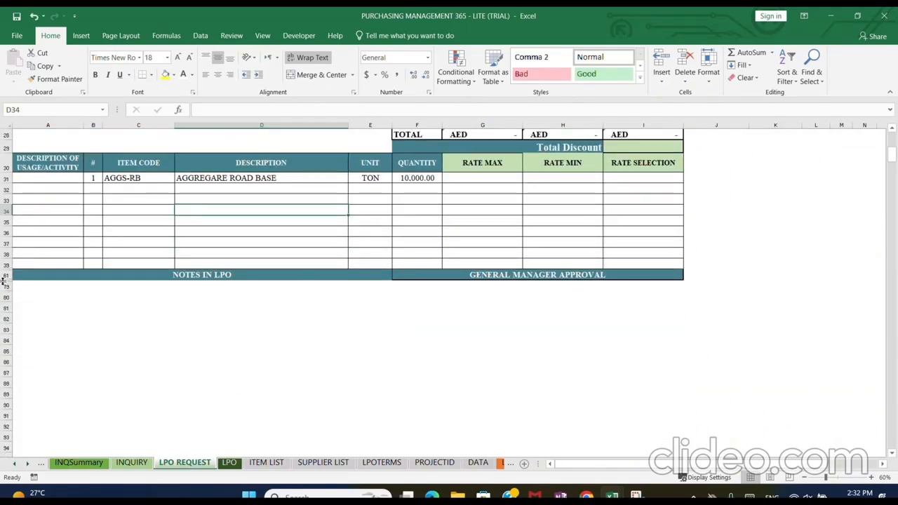
drag(5, 274, 6, 285)
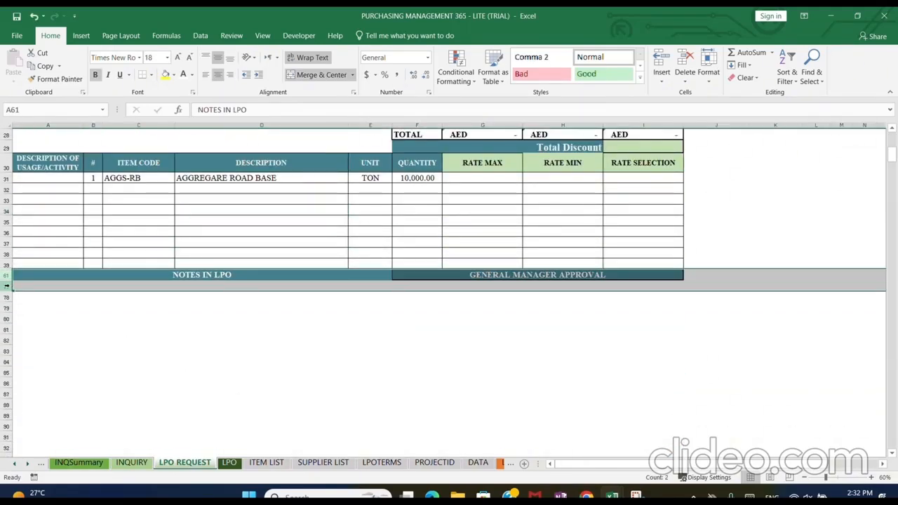
right_click(7, 281)
click(35, 449)
click(369, 348)
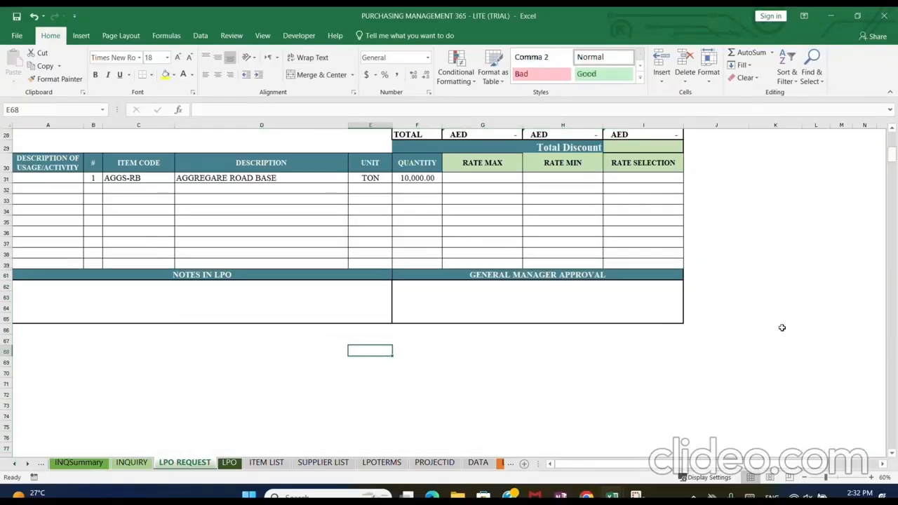
Check the LPO number and company cells, and enter 1234 as the quotation number on the request form
scroll(651, 297, up, 9)
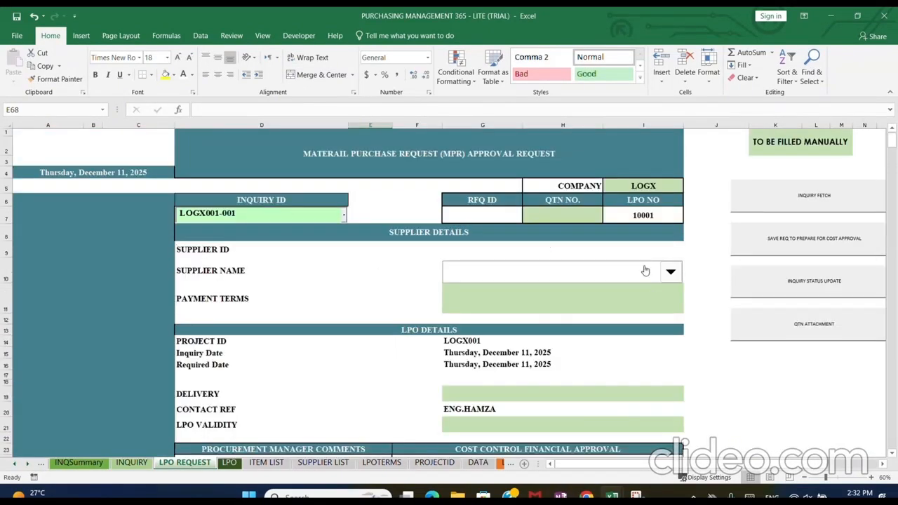
click(643, 214)
click(663, 188)
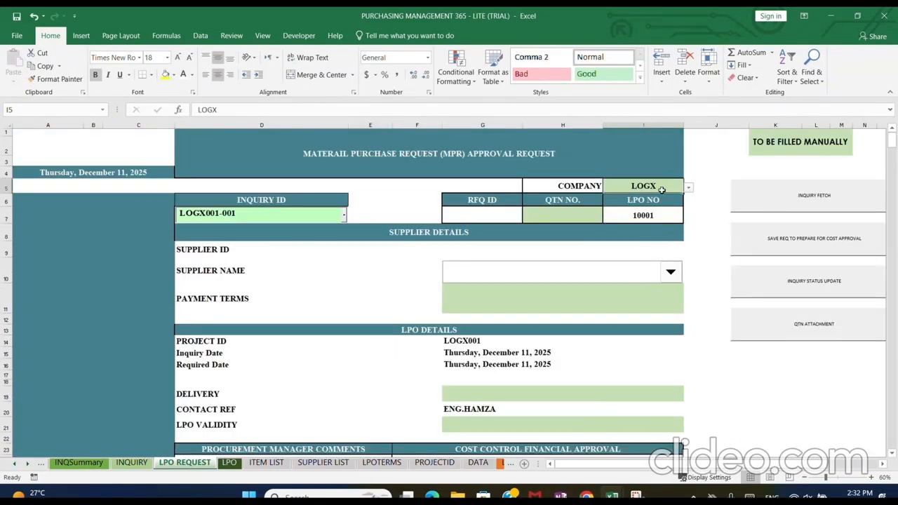
click(574, 214)
text(1234)
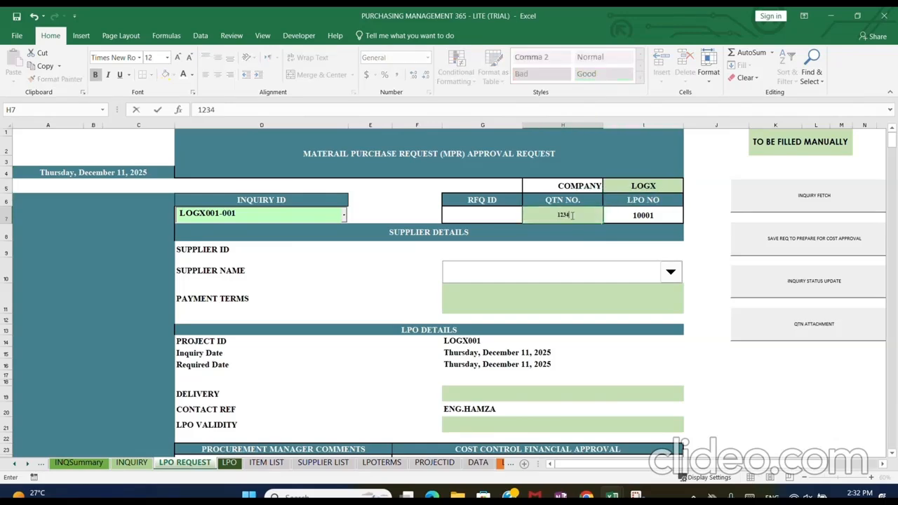
key(Tab)
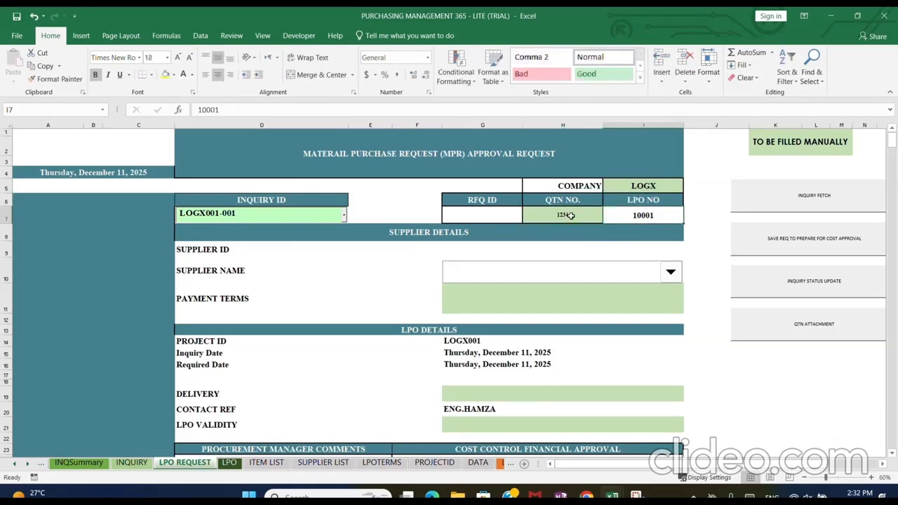
Attach the PDF 85827 (2) from Downloads as the quotation document of the request
click(773, 312)
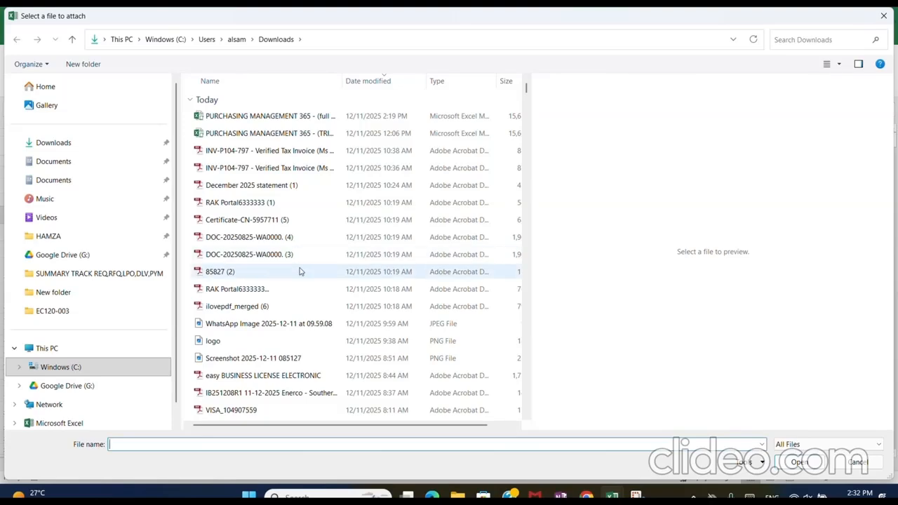
double_click(299, 271)
click(526, 297)
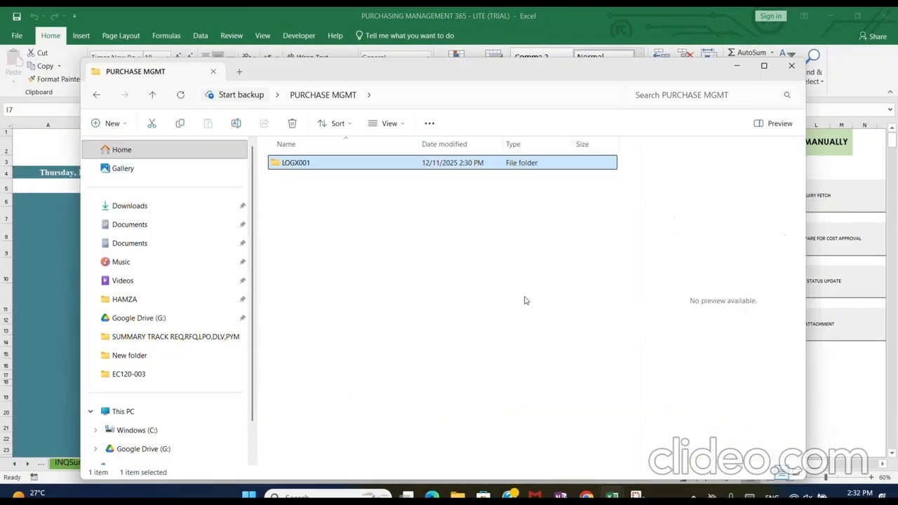
Open the LOGX001 project folder in File Explorer down to LOGX001-001 and check the attached quotation file
double_click(300, 166)
double_click(300, 166)
double_click(300, 166)
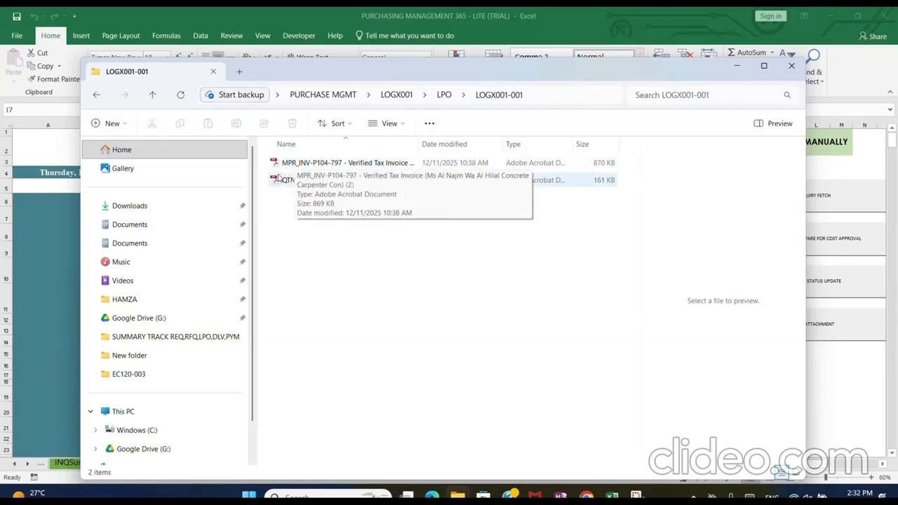
Return to the workbook and select TEST SUPPLIER 101 as the supplier on the LPO request
click(860, 413)
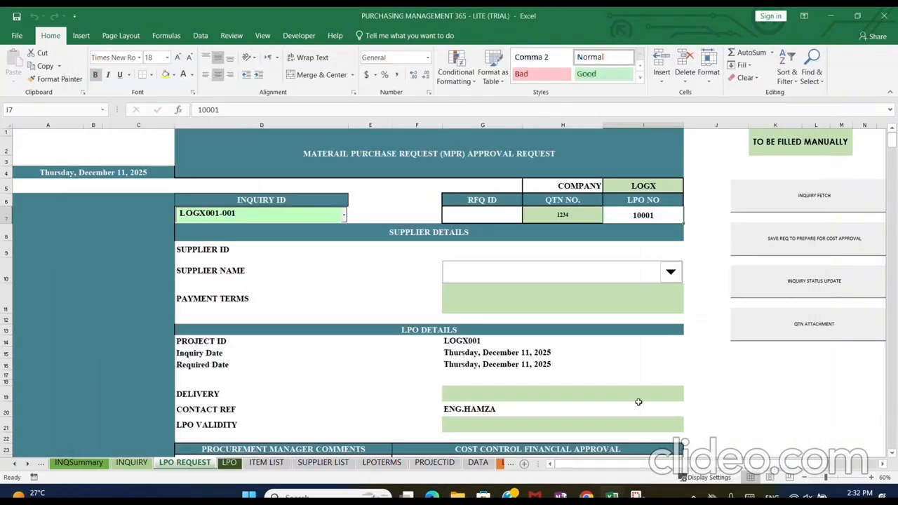
click(671, 271)
click(661, 290)
Enter UAE as the delivery and 12/30 as the LPO validity date in the LPO details
click(503, 396)
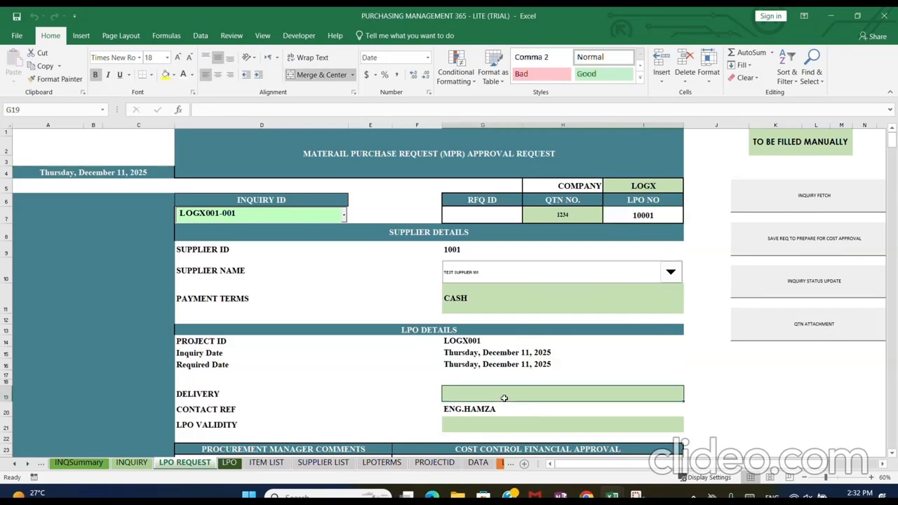
text(UAE)
key(Return)
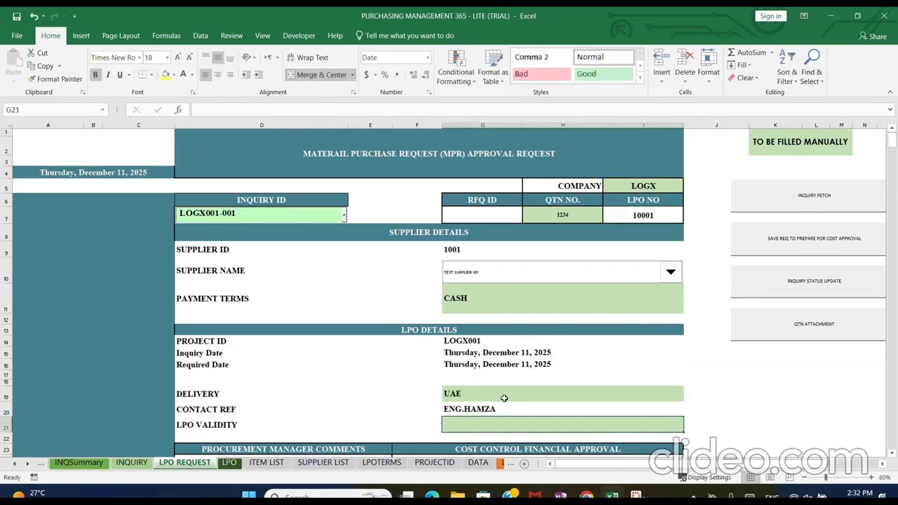
key(F2)
text(12)
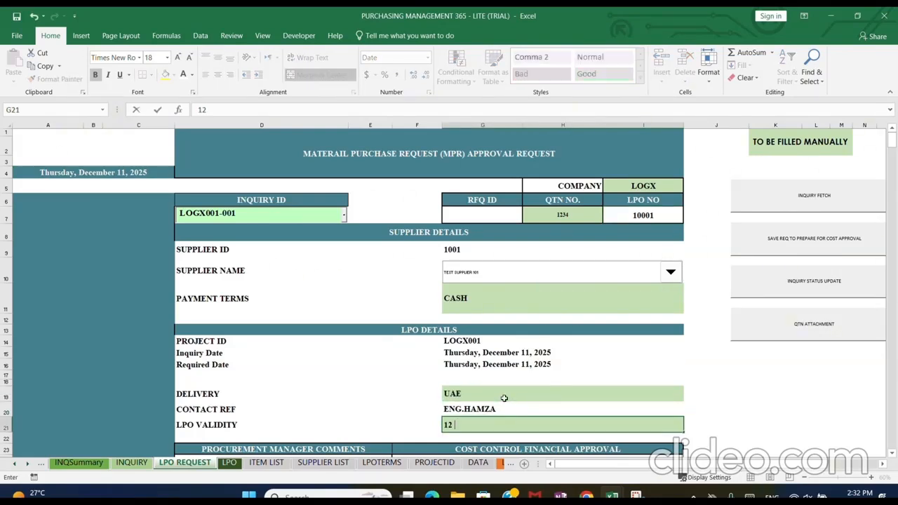
text(/30)
key(Return)
Enter a maximum rate of 3, a minimum rate of 2 and a selected rate of 2 for item AGGS-RB
scroll(505, 397, down, 5)
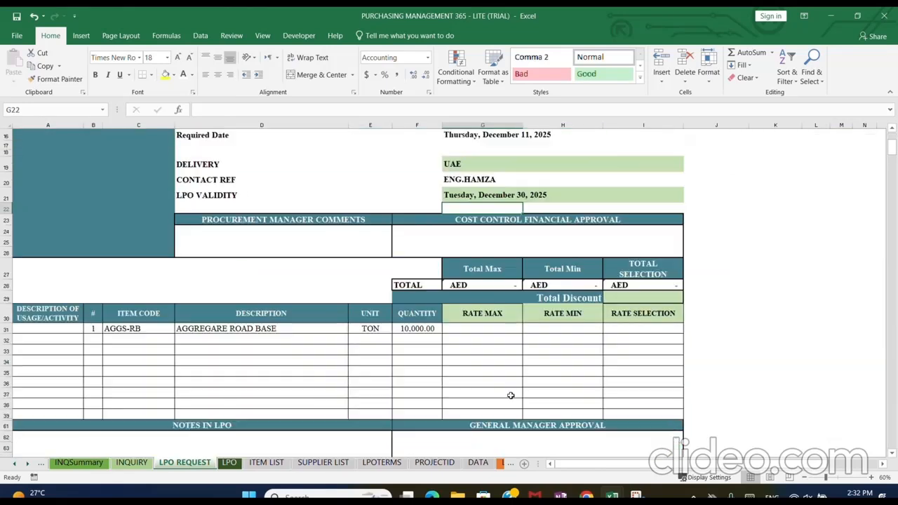
double_click(481, 331)
text(3)
key(Tab)
text(2)
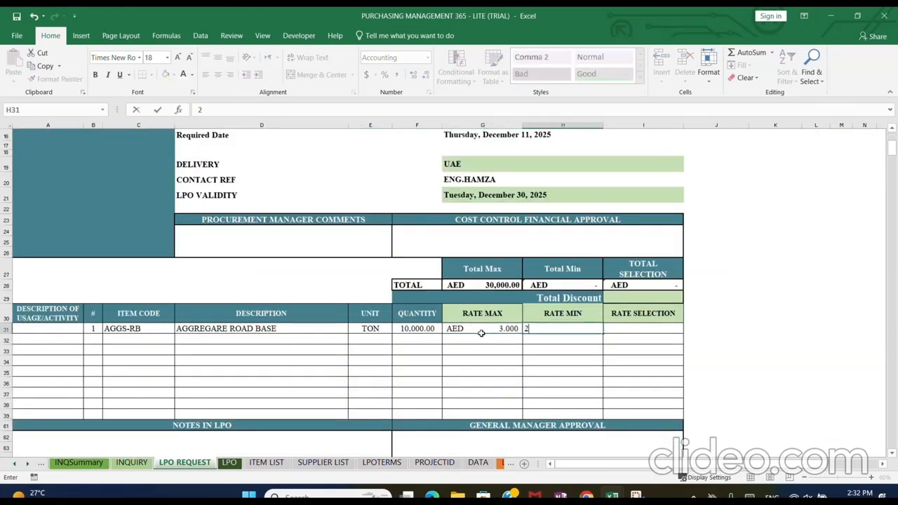
key(Tab)
text(2)
key(Tab)
Review the RATE MAX, RATE MIN and RATE SELECTION columns of the item table
click(499, 328)
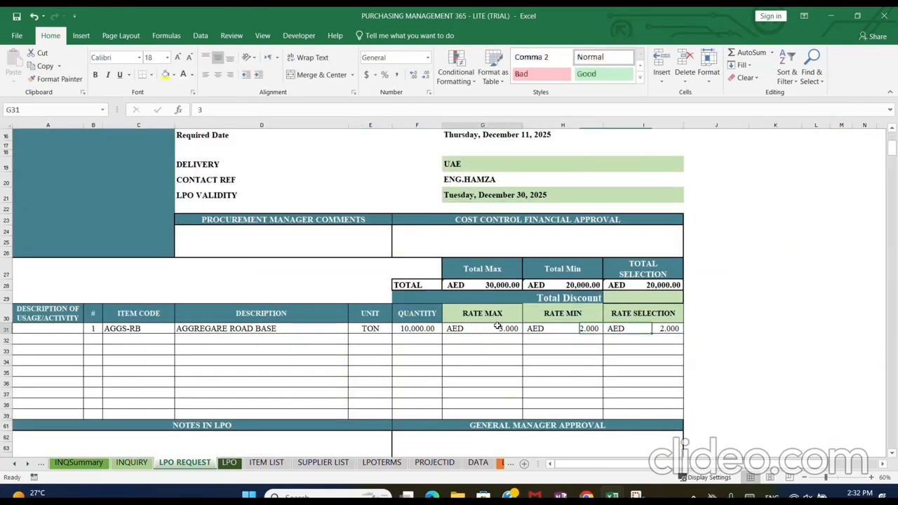
click(497, 316)
click(501, 332)
click(511, 384)
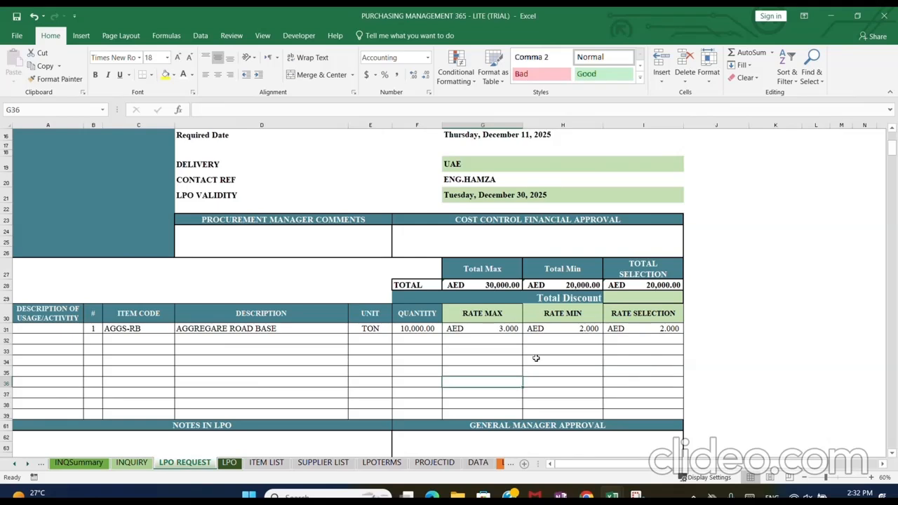
click(567, 321)
click(583, 386)
click(642, 322)
click(646, 338)
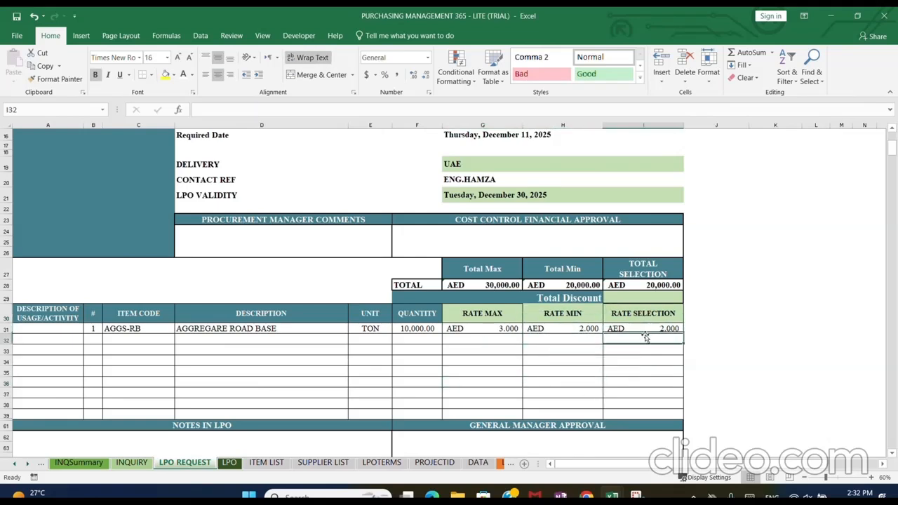
click(632, 383)
Heighten the Total Discount row slightly and enter a discount of 1500
drag(9, 302, 9, 307)
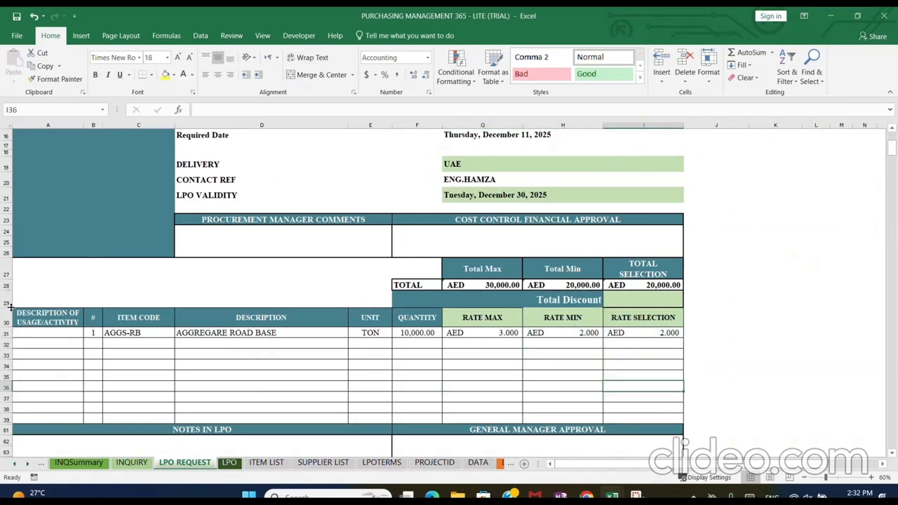
click(658, 302)
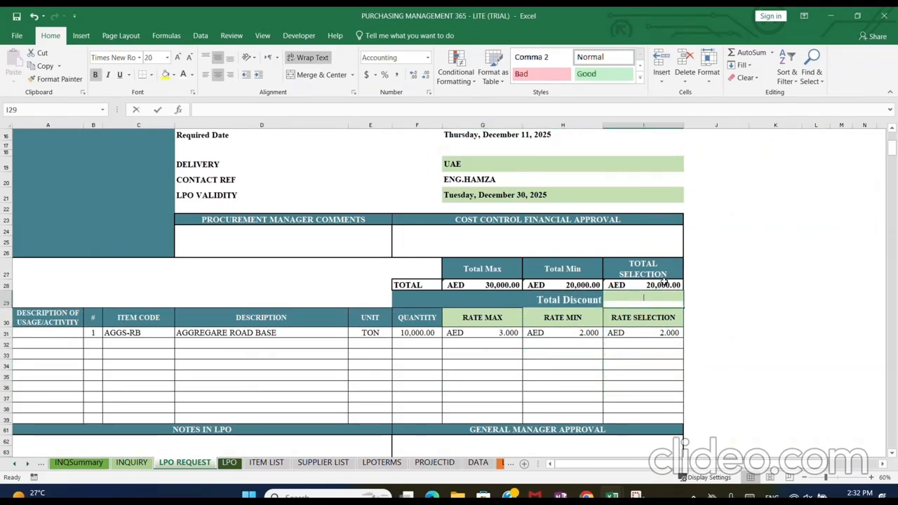
text(1500)
key(Return)
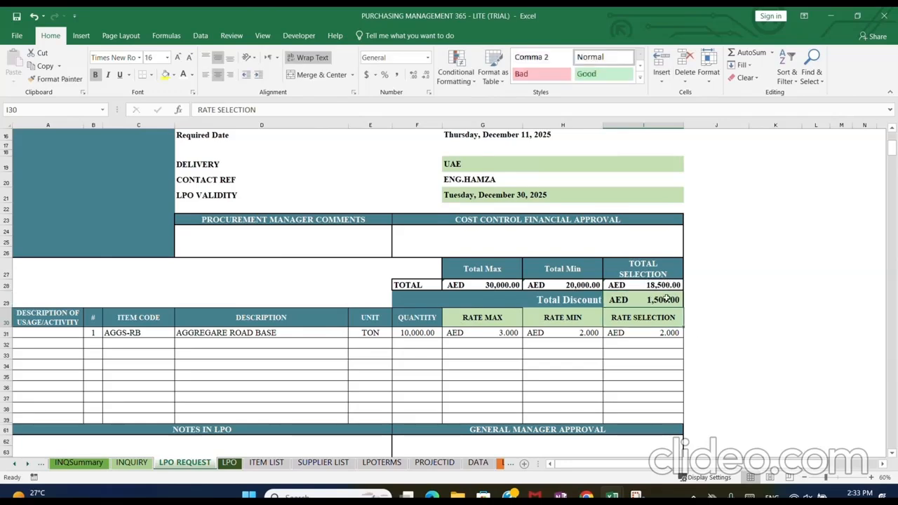
Save the request to prepare it for cost approval and acknowledge the exported draft PDF
scroll(745, 300, up, 5)
click(775, 233)
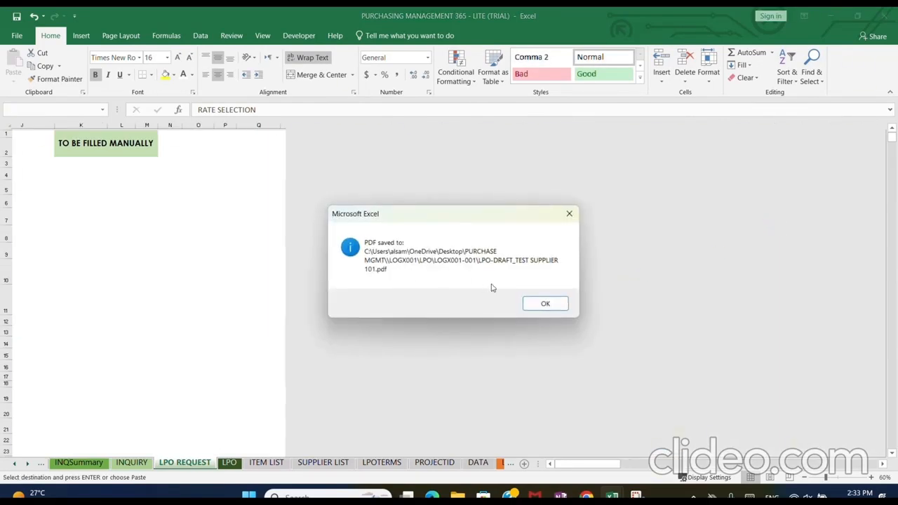
click(545, 303)
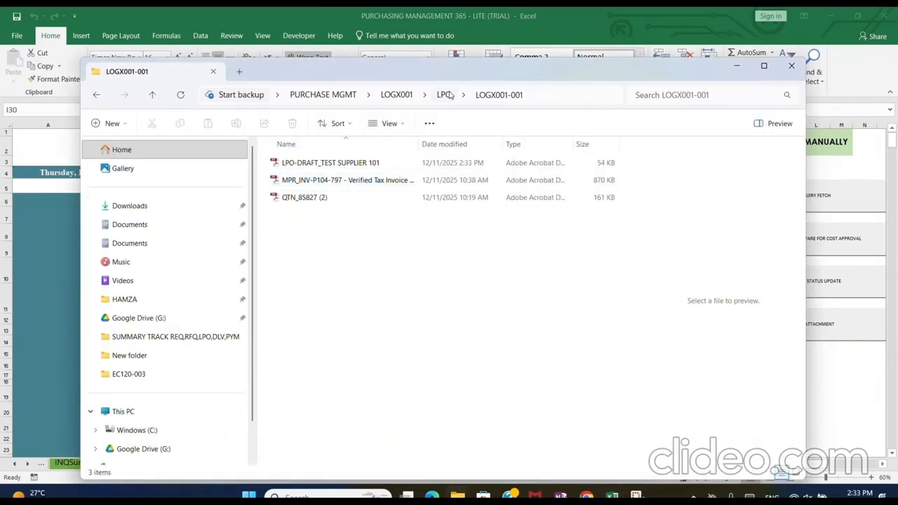
Open the LPO-DRAFT_TEST SUPPLIER 101 PDF from the LOGX001-001 folder, check its details and rates, and return to the workbook
click(445, 94)
double_click(325, 166)
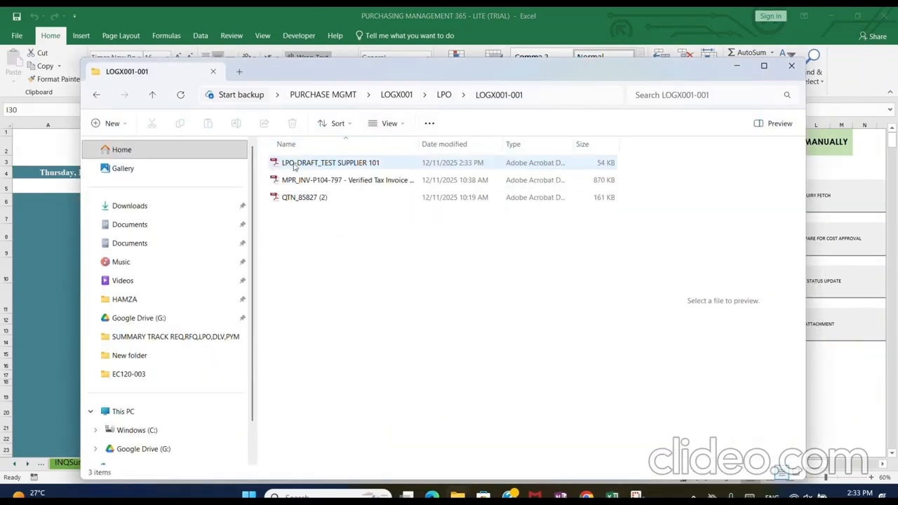
double_click(294, 166)
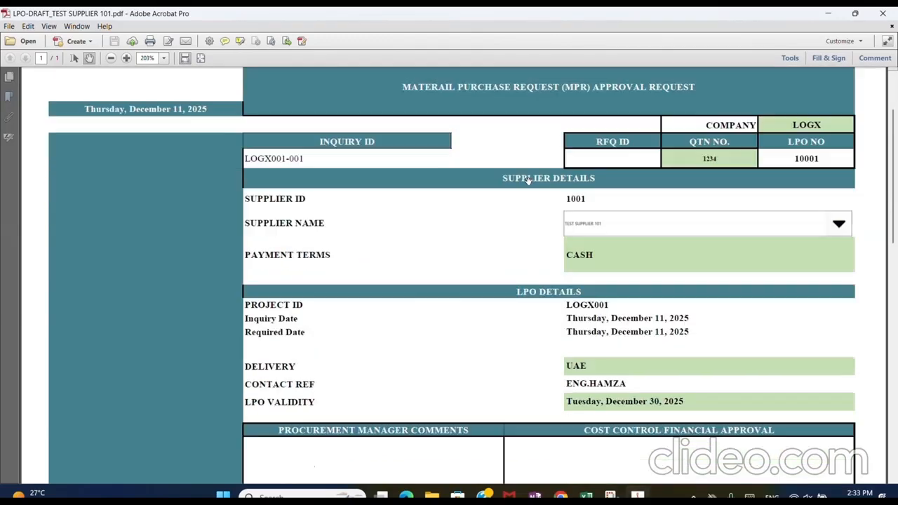
scroll(527, 180, down, 10)
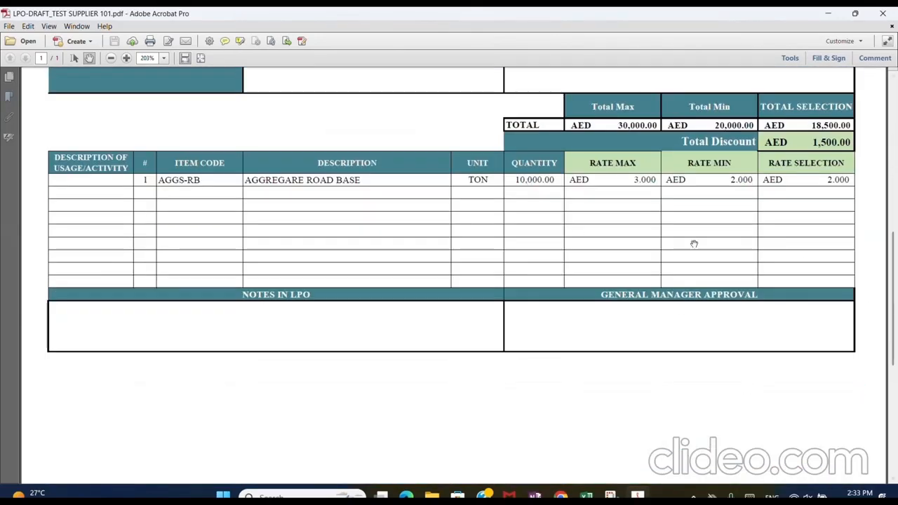
click(883, 13)
click(813, 353)
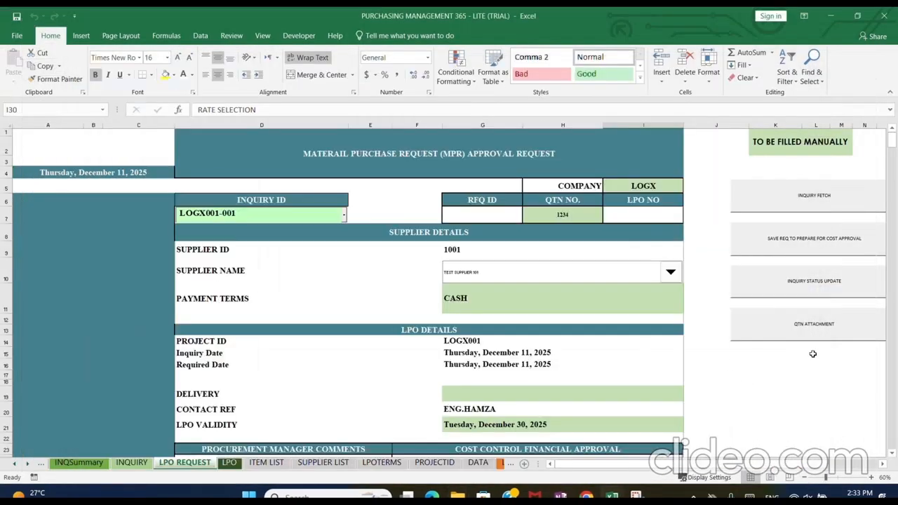
Check the LOGX001-001 row in INQSummary across its columns and its step status
click(79, 462)
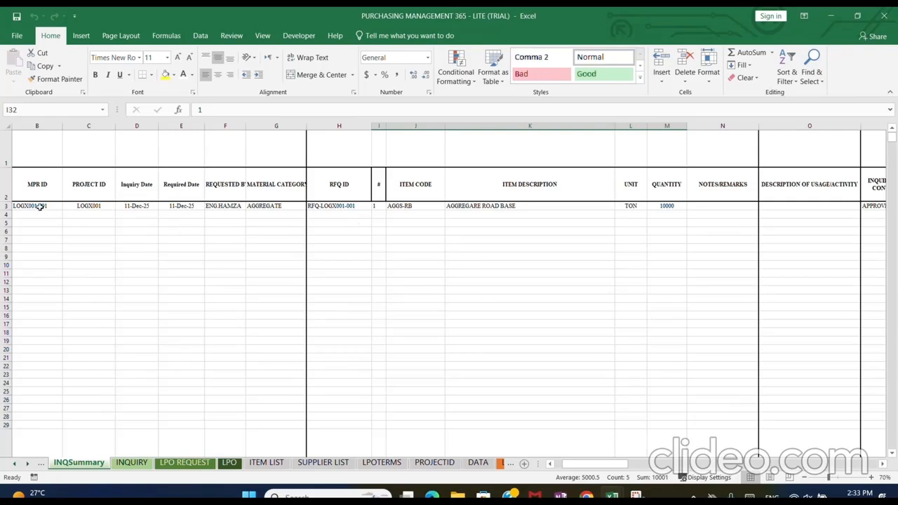
mouse_move(40, 206)
mouse_down()
mouse_move(895, 210)
mouse_move(780, 212)
mouse_up()
drag(767, 463, 257, 381)
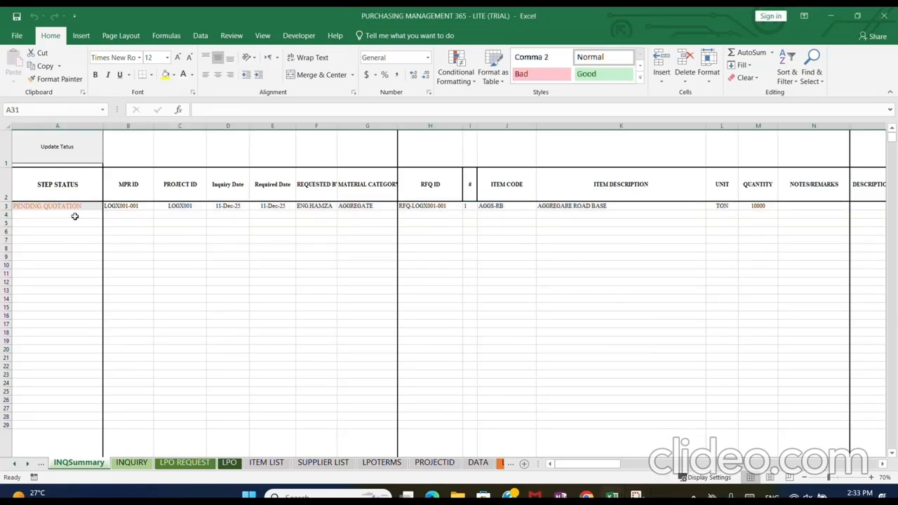
click(74, 208)
click(272, 264)
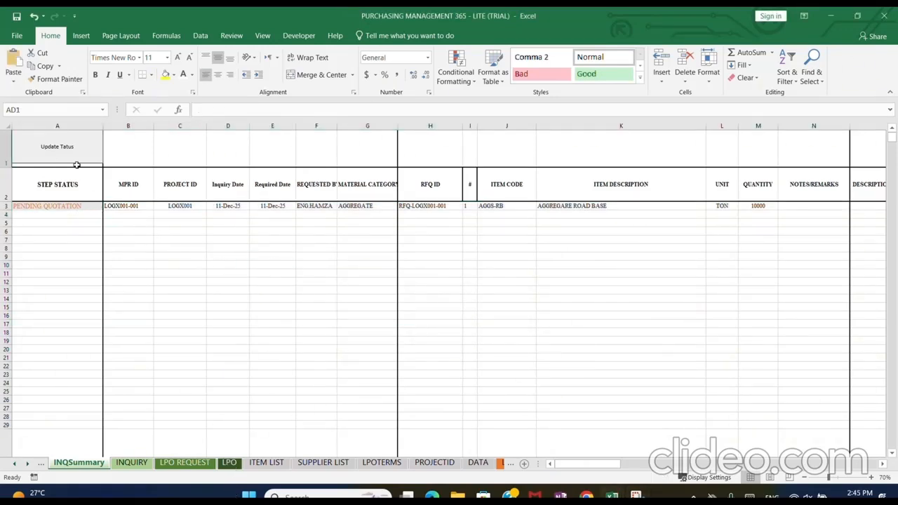
Update the inquiry statuses in INQSummary and check the step status of LOGX001-001
click(75, 150)
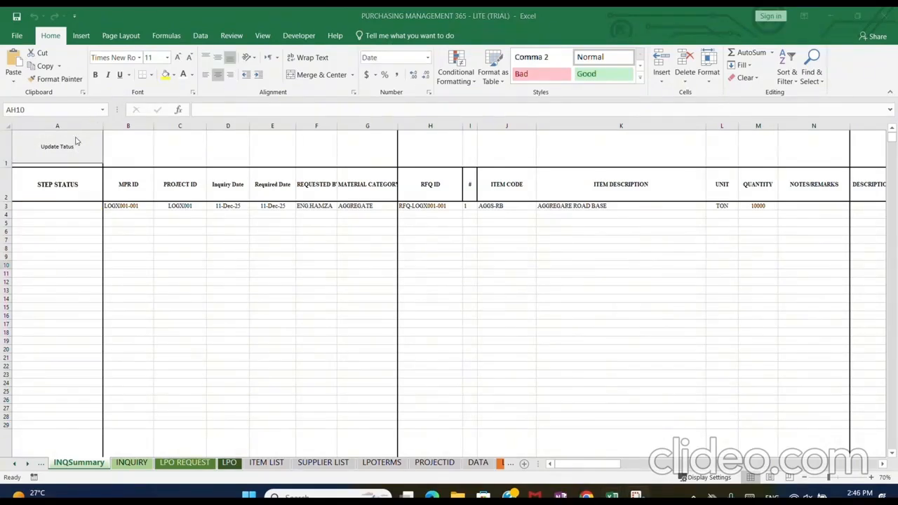
click(78, 151)
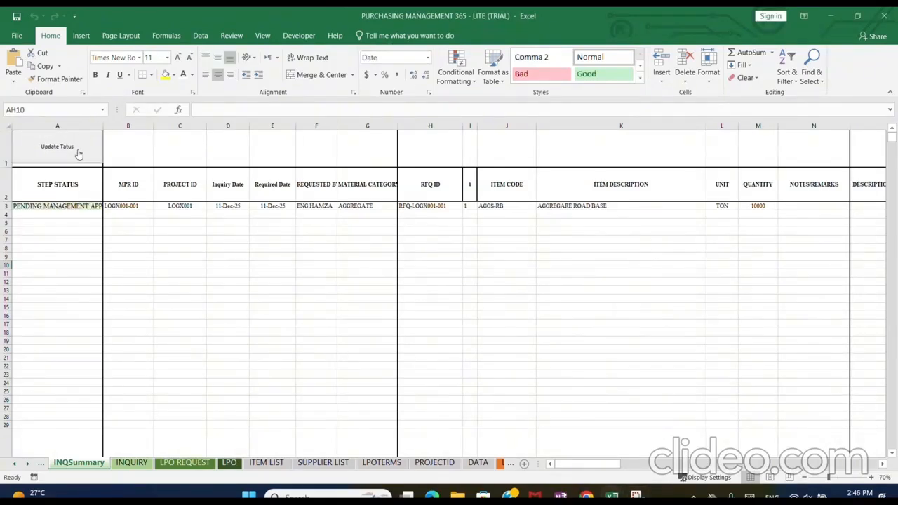
click(46, 200)
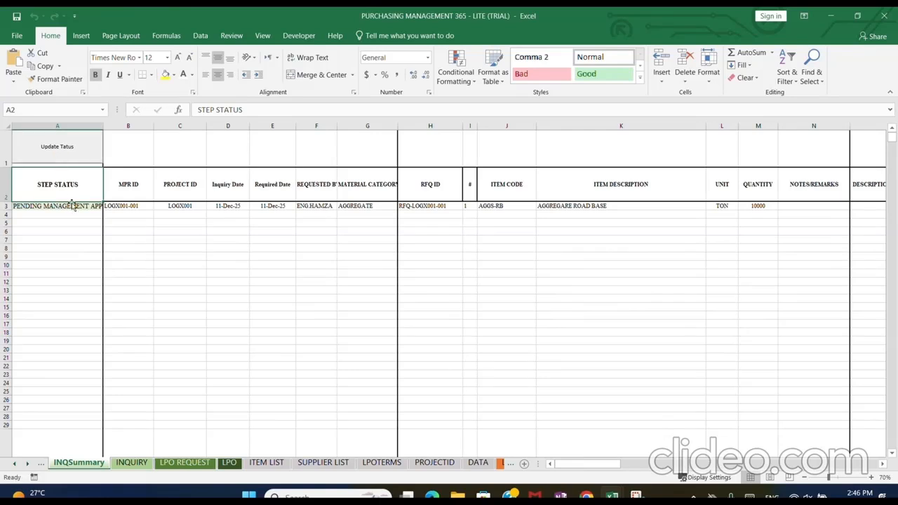
click(72, 205)
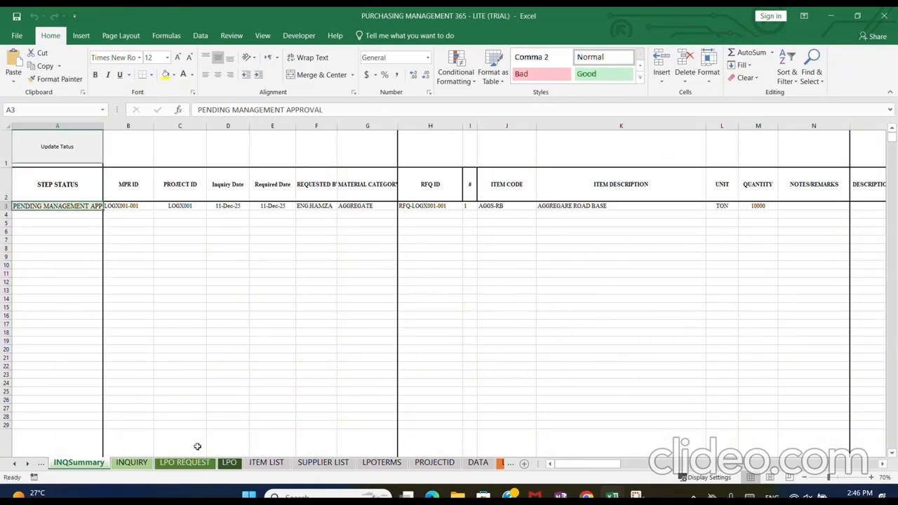
Start preparing the LPO for signature for inquiry LOGX001-001 and select its LPO number
click(229, 463)
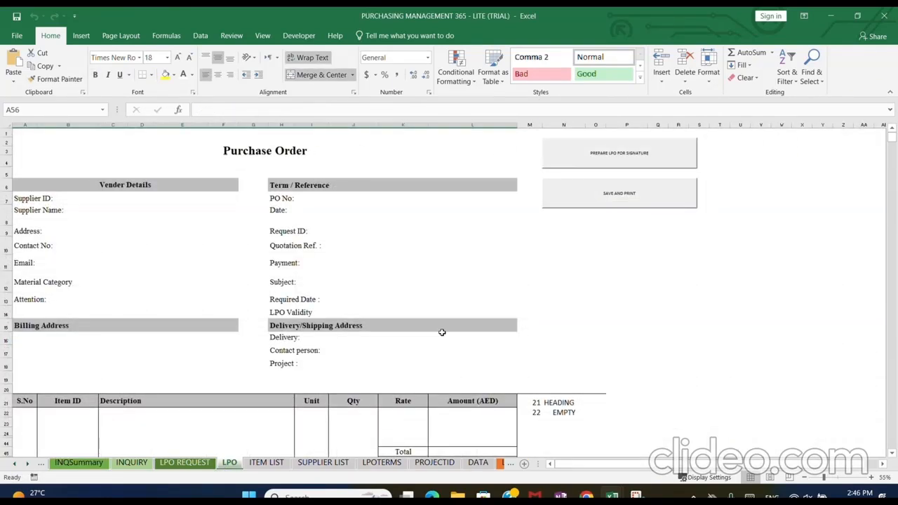
click(565, 151)
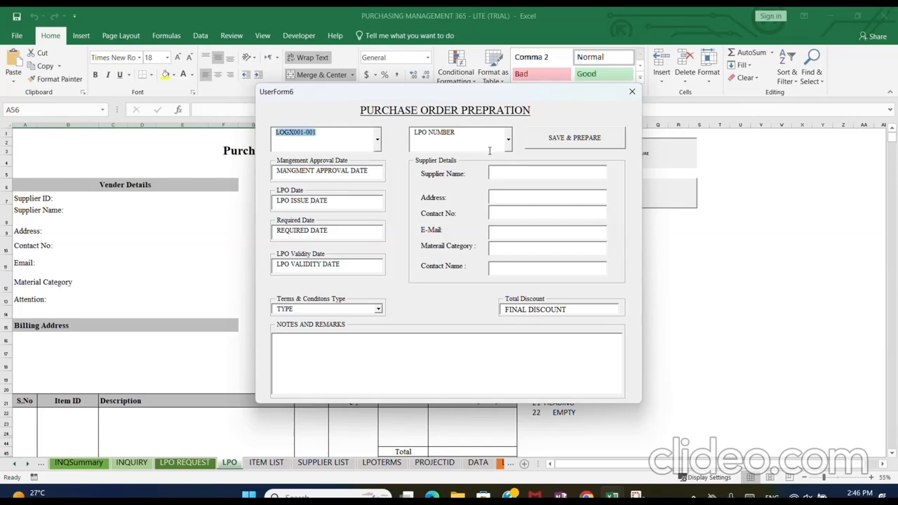
click(508, 140)
click(505, 158)
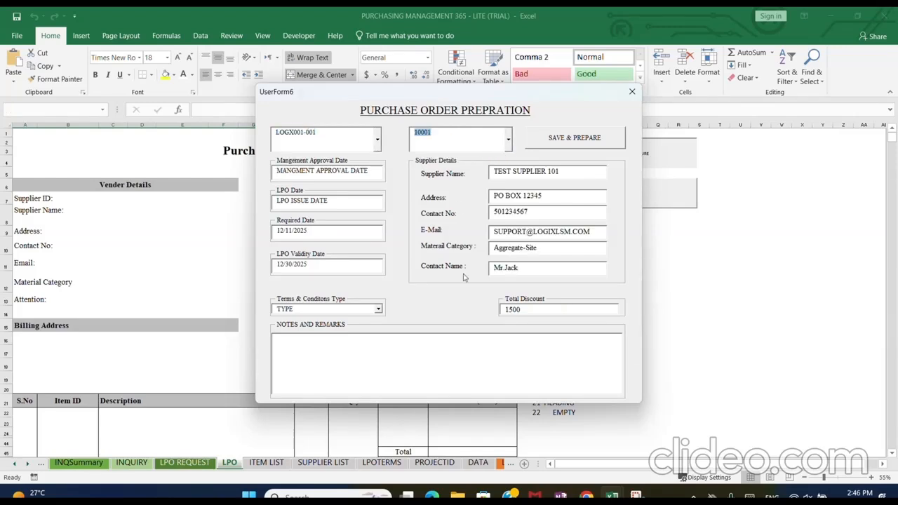
Enter 12/11 as both the management approval date and the LPO date in the purchase order preparation form
triple_click(314, 177)
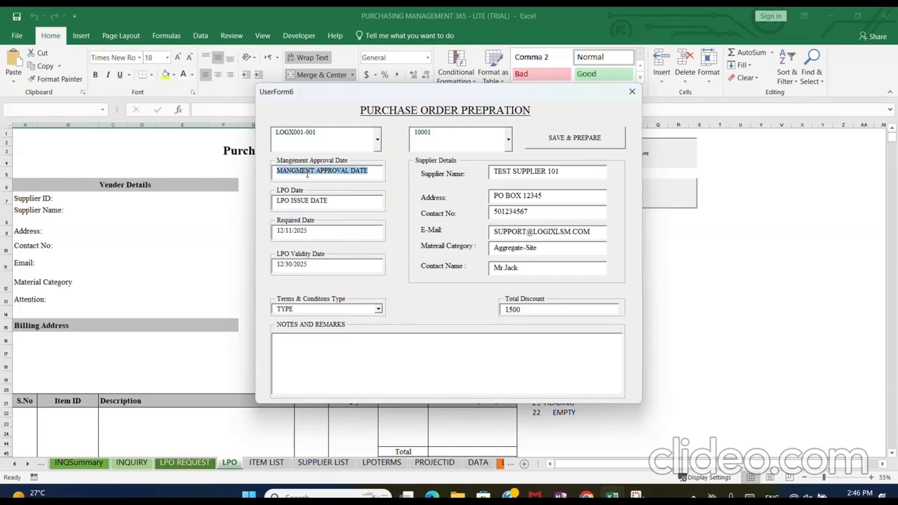
text(12/11)
key(Tab)
text(12)
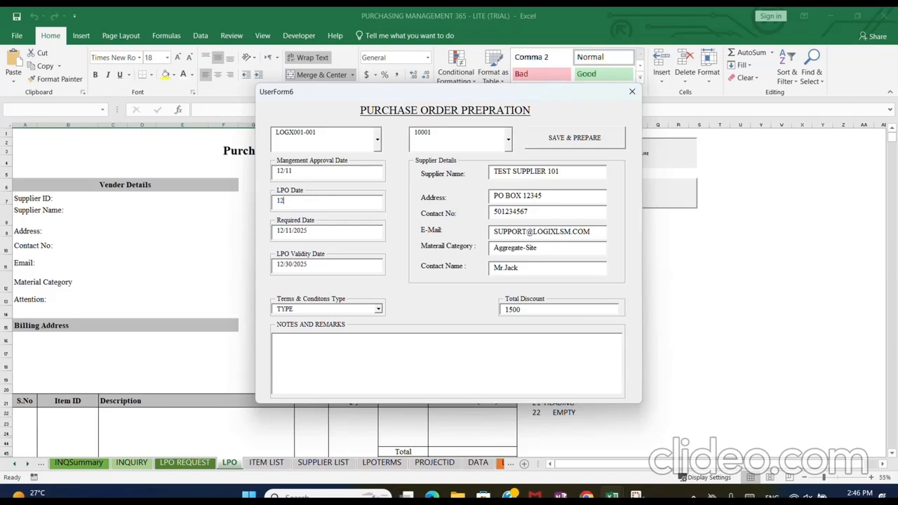
text(/11)
key(Tab)
key(Tab)
Save and prepare the purchase order with Purchase terms and a total discount of 2000, and close the form
click(378, 309)
click(364, 327)
click(520, 309)
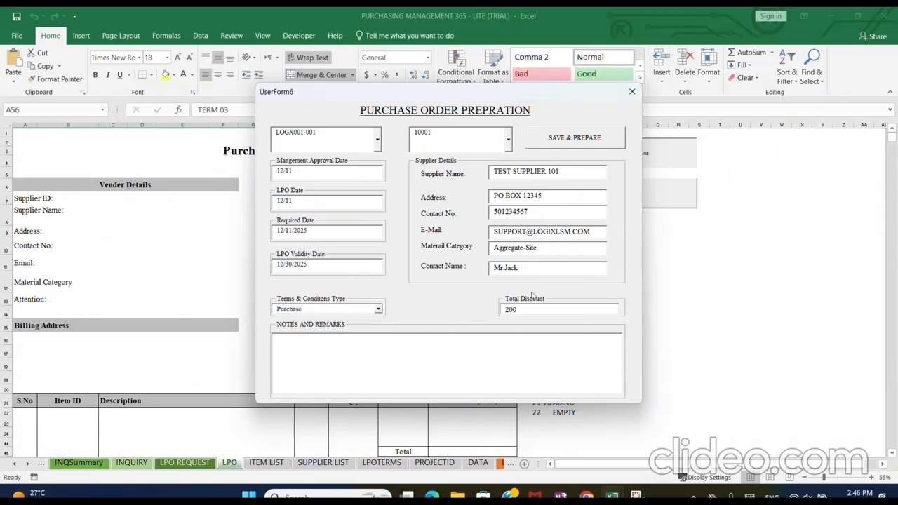
click(570, 140)
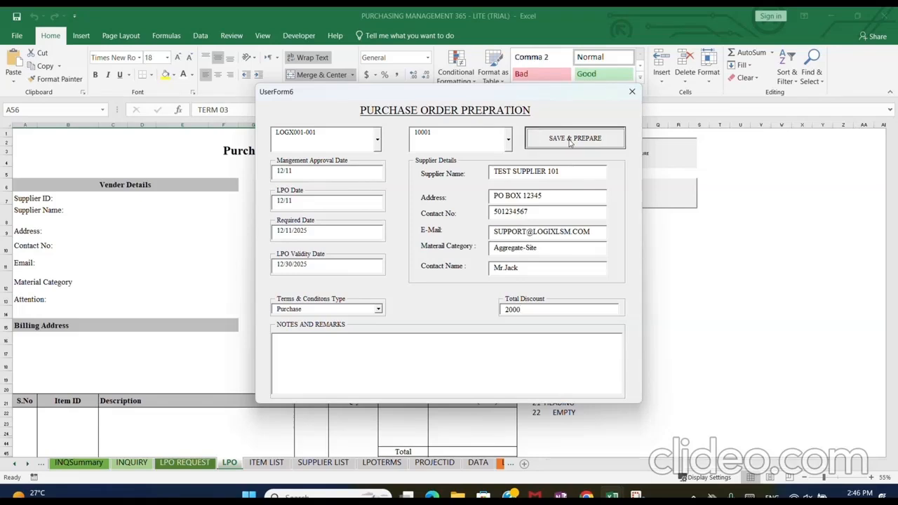
click(632, 91)
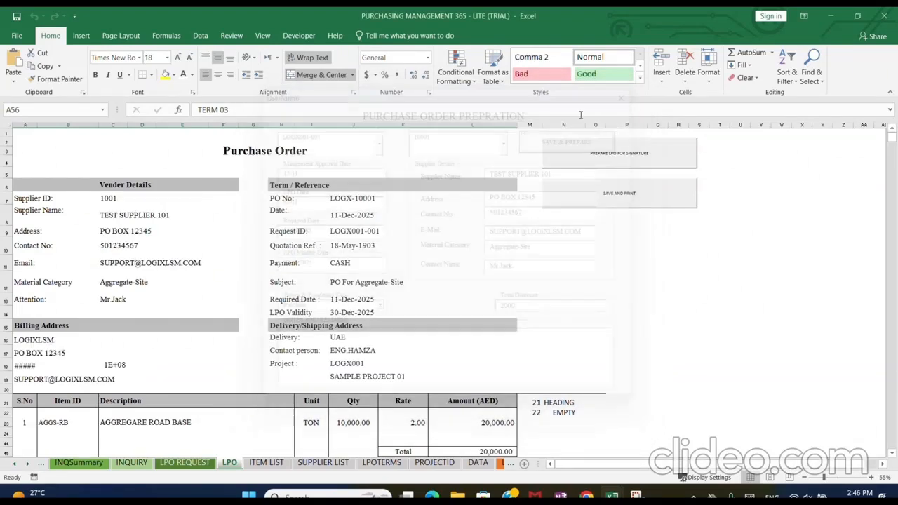
Re-enter the billing address contact number in cell A18 of the purchase order as text
click(28, 366)
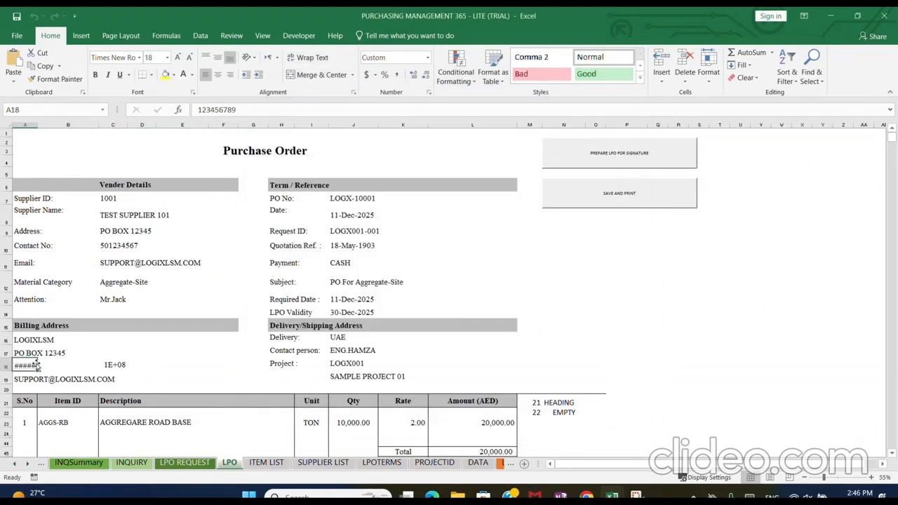
key(Return)
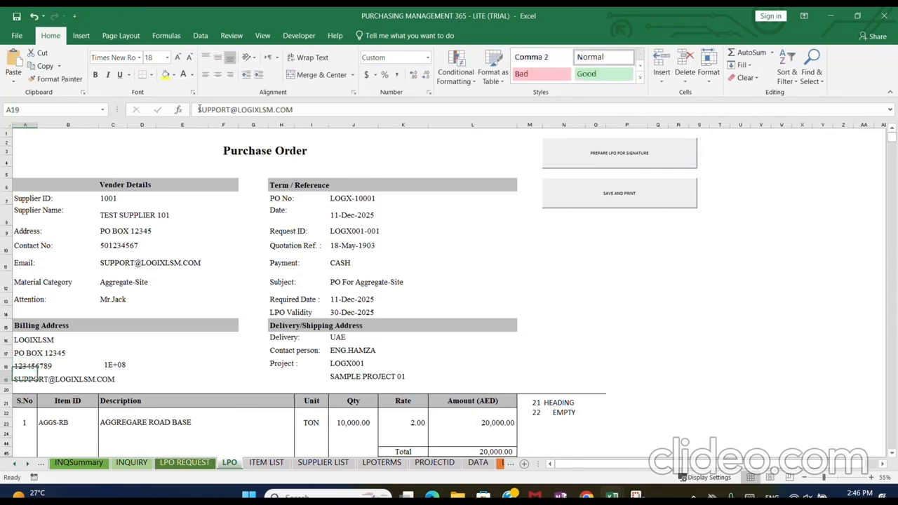
Re-enter the second billing address contact number in cell C18 of the purchase order as text
click(109, 364)
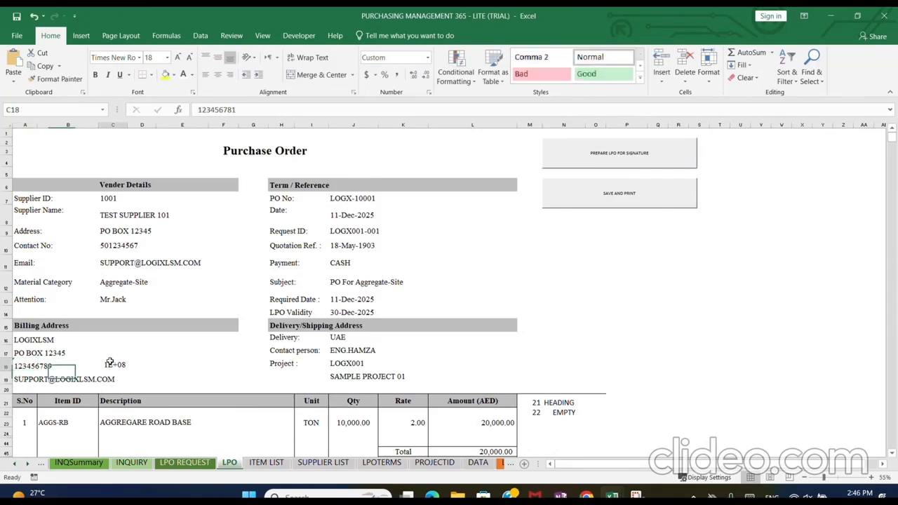
click(200, 109)
key(Return)
Review the purchase order's delivery details, project fields, item lines, totals, and terms and conditions down to the approval signature
scroll(281, 279, down, 2)
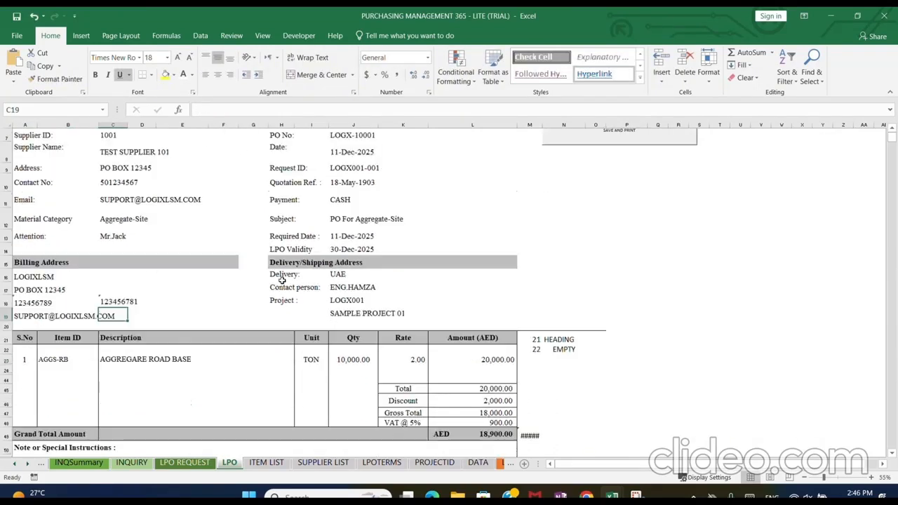
scroll(282, 280, down, 1)
click(363, 268)
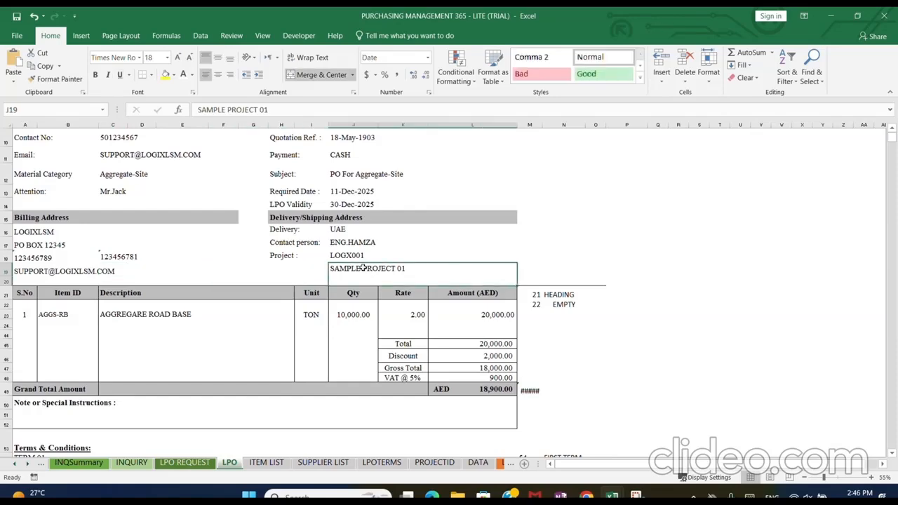
click(350, 257)
click(359, 244)
click(352, 232)
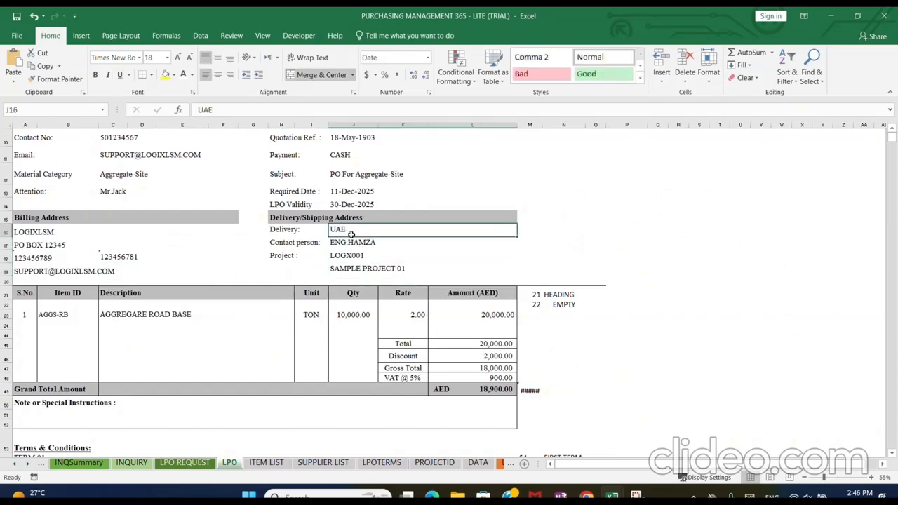
click(40, 331)
scroll(351, 397, down, 5)
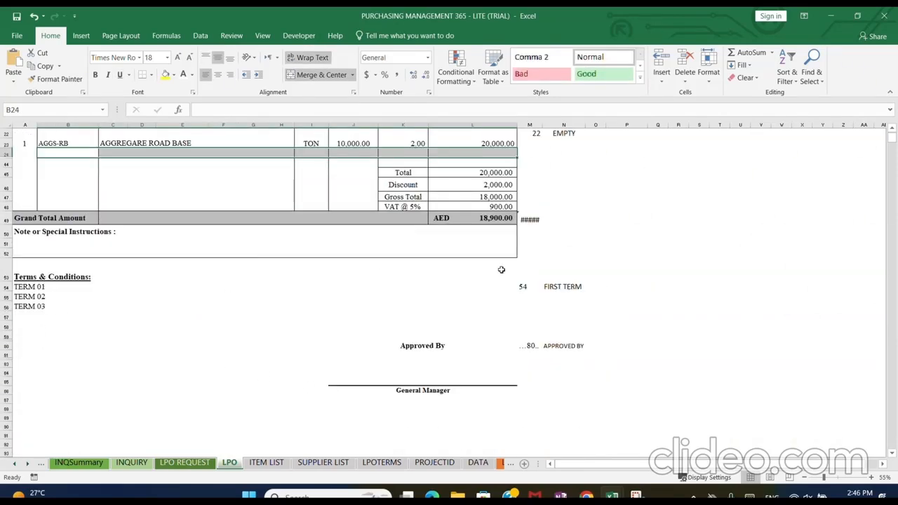
Save and print the purchase order as a PDF and dismiss the save message
scroll(501, 270, up, 7)
click(600, 200)
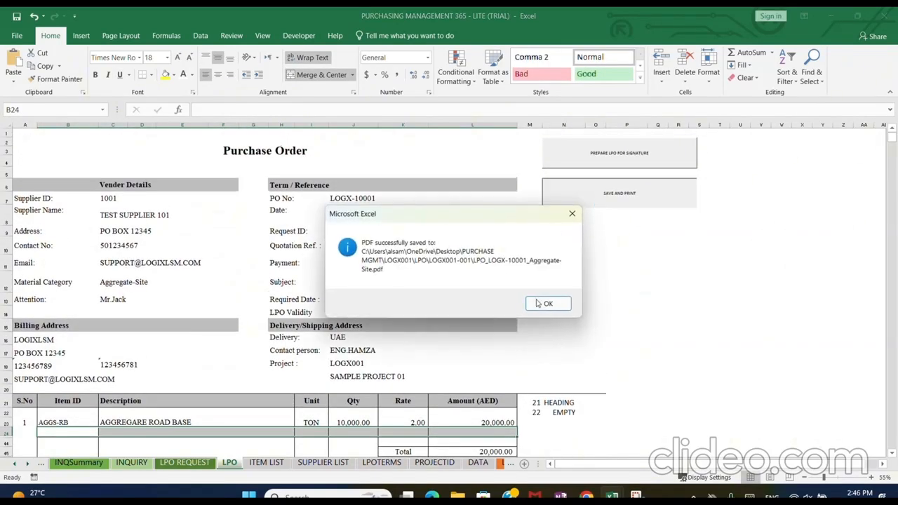
click(538, 303)
Open the saved Aggregate-Site LPO PDF from the LOGX001-001 folder, review it to the signature area, and close the PDF and folder
mouse_move(457, 495)
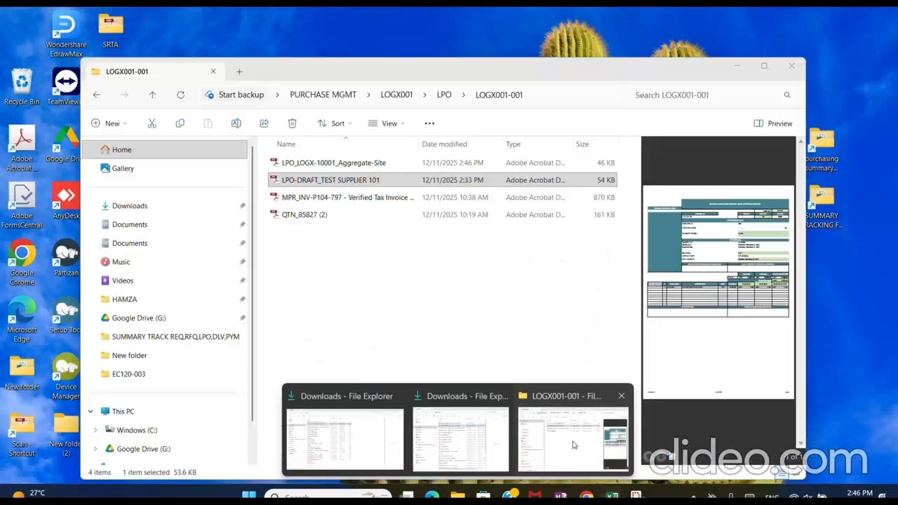
click(573, 444)
click(371, 167)
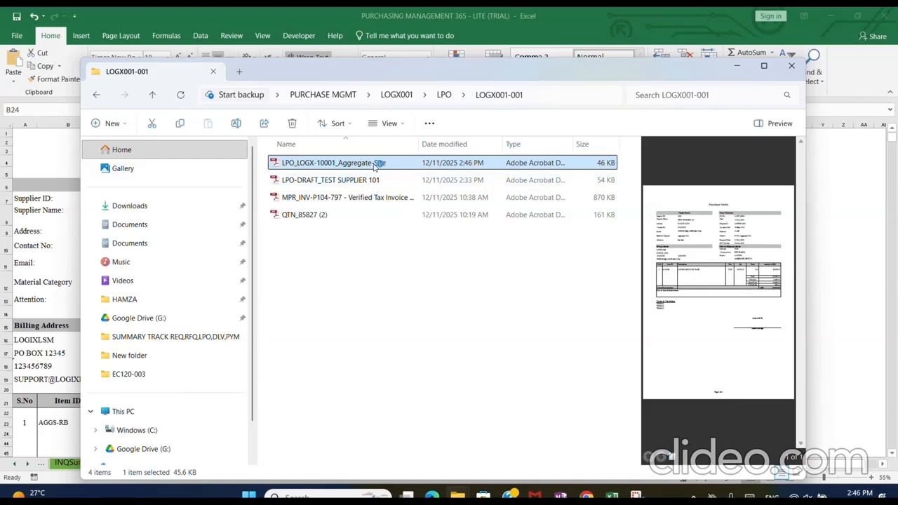
double_click(376, 164)
scroll(379, 174, down, 5)
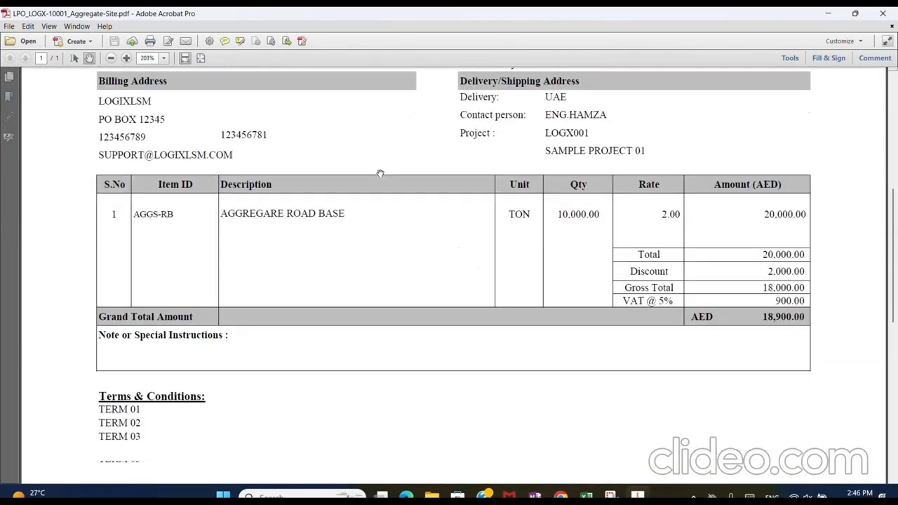
scroll(380, 173, down, 3)
click(882, 16)
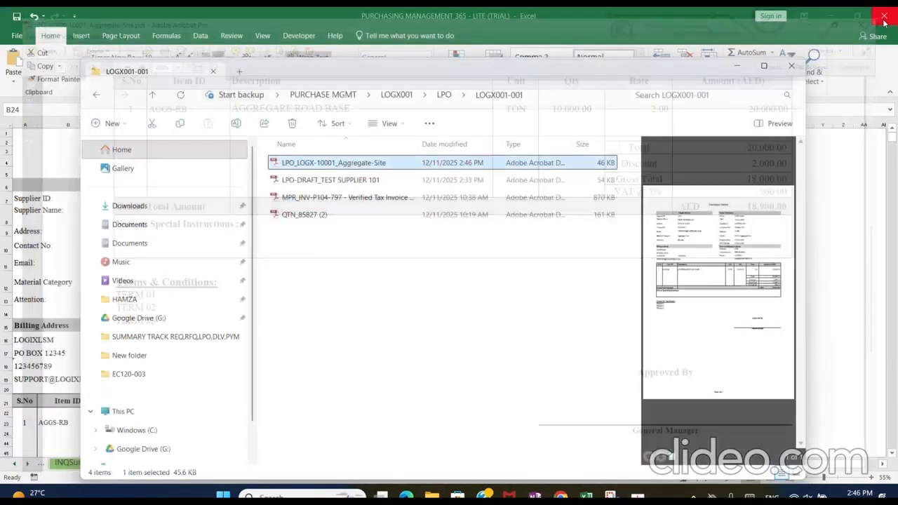
click(792, 67)
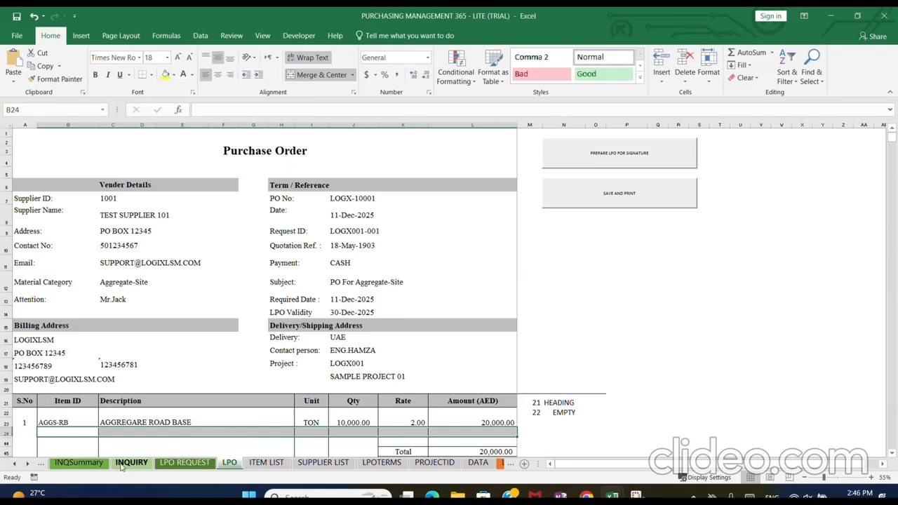